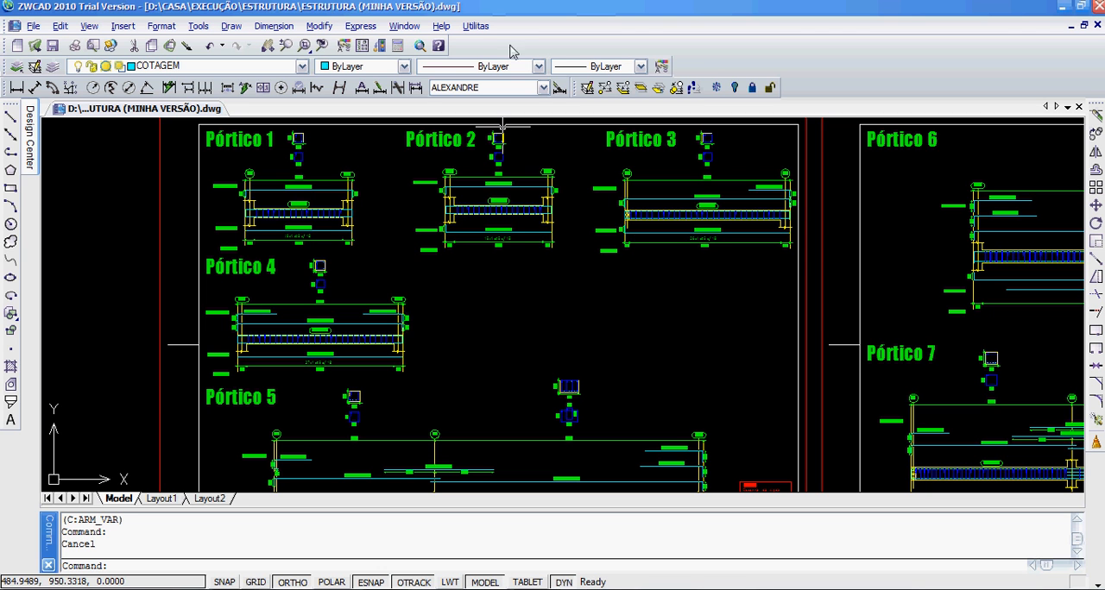
# Step: Start the reinforced-concrete quantity takeoff for bars and stirrups (Varões + estribos) and name the first element Pórtico 1
pyautogui.click(477, 26)
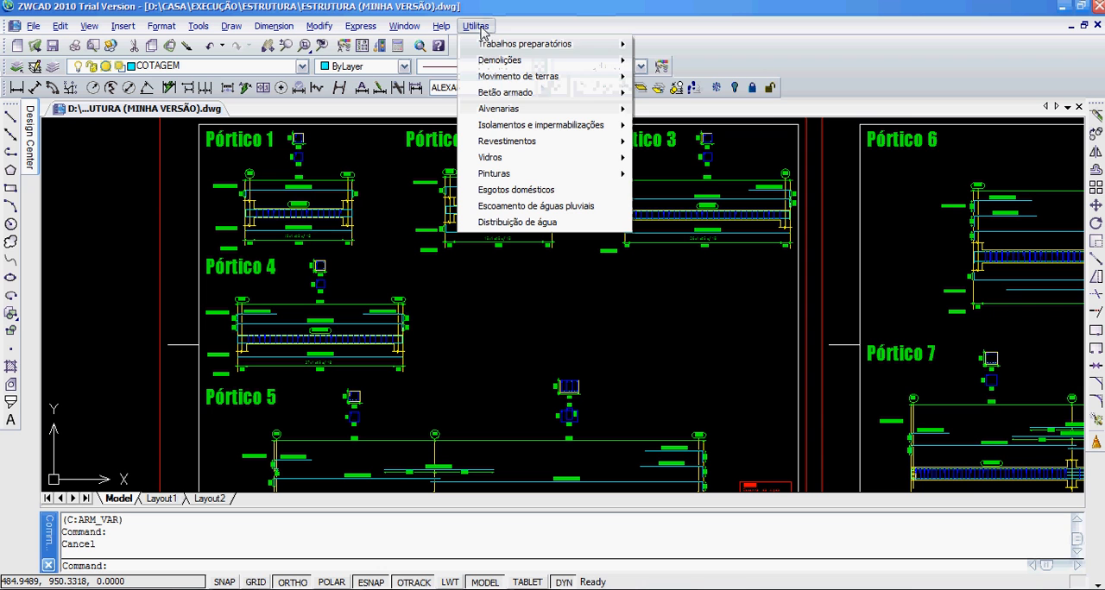
pyautogui.moveTo(507, 97)
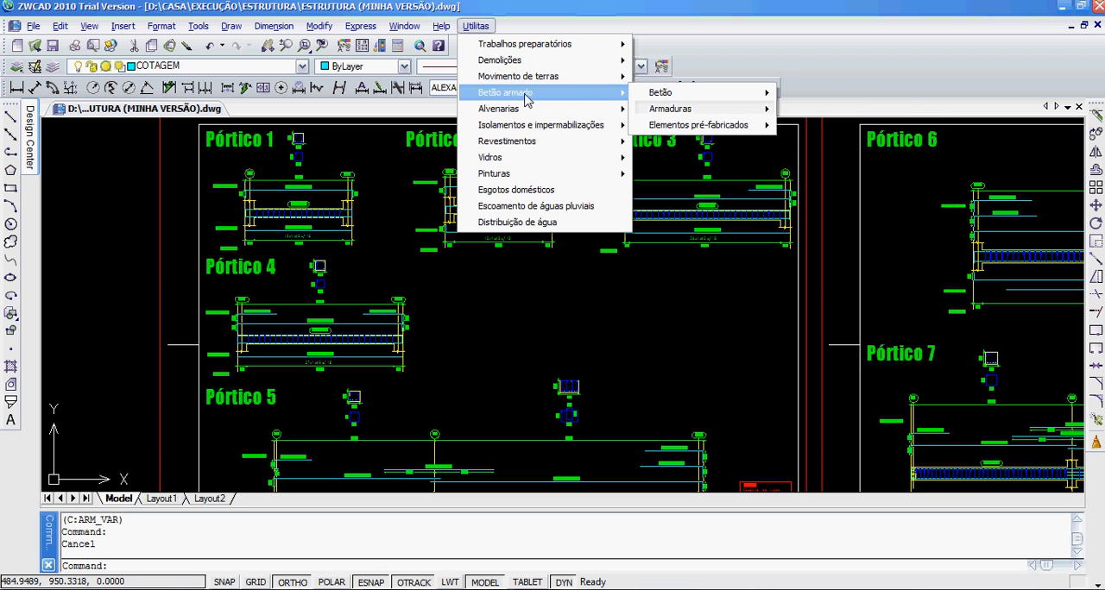
pyautogui.moveTo(688, 115)
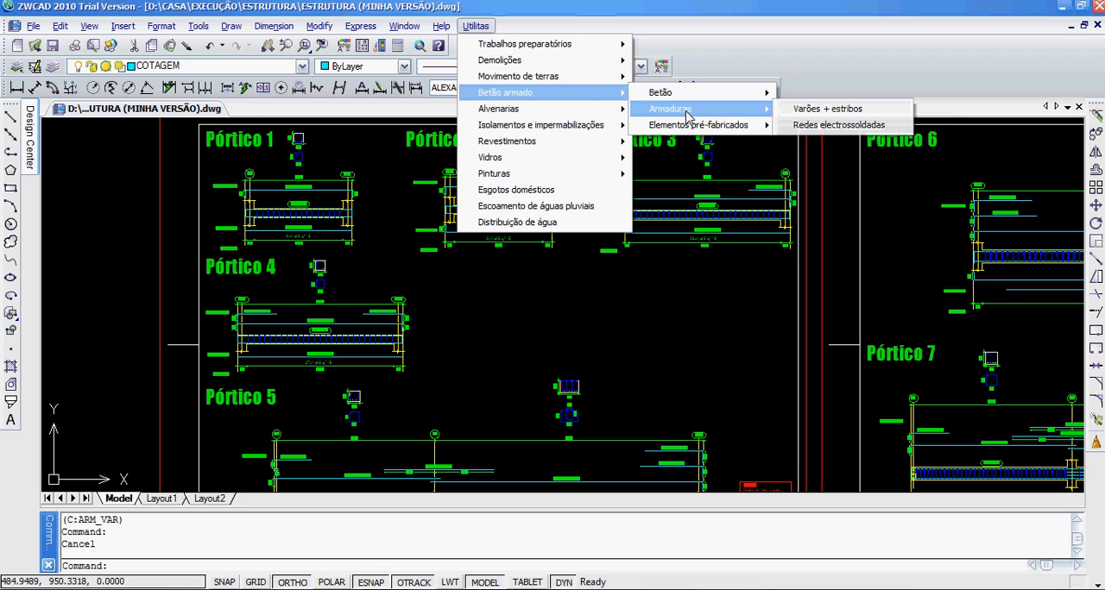
pyautogui.click(866, 115)
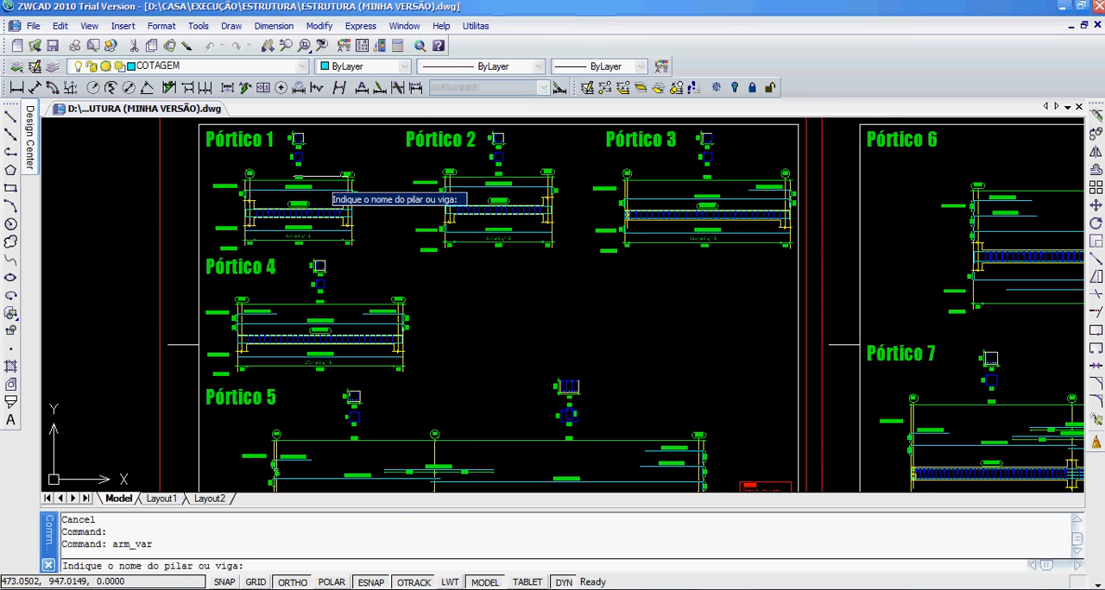
pyautogui.scroll(3, 320, 176)
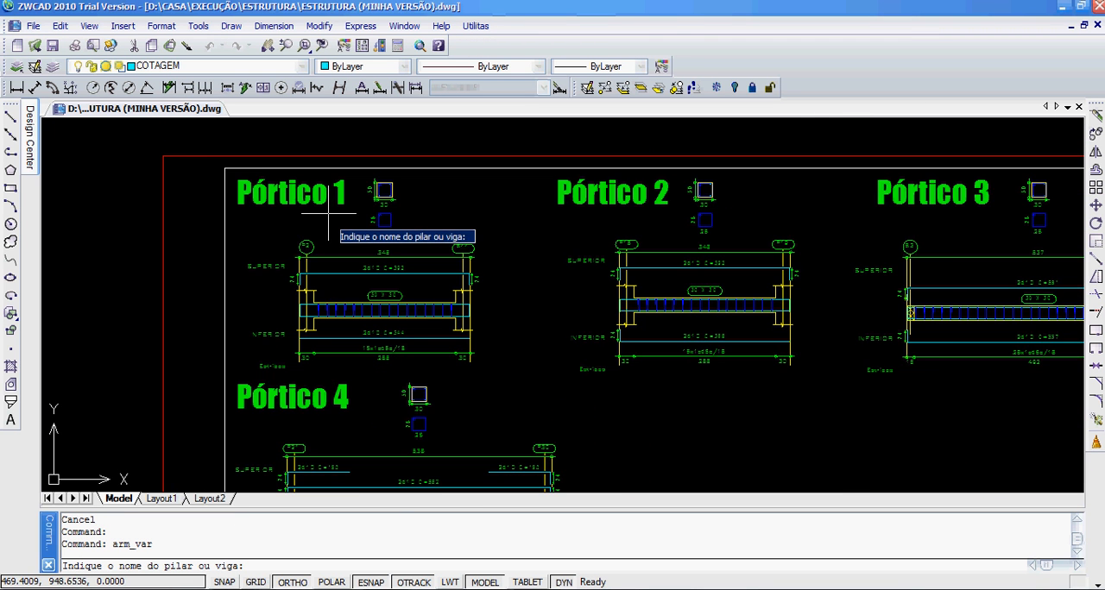
pyautogui.scroll(2, 328, 213)
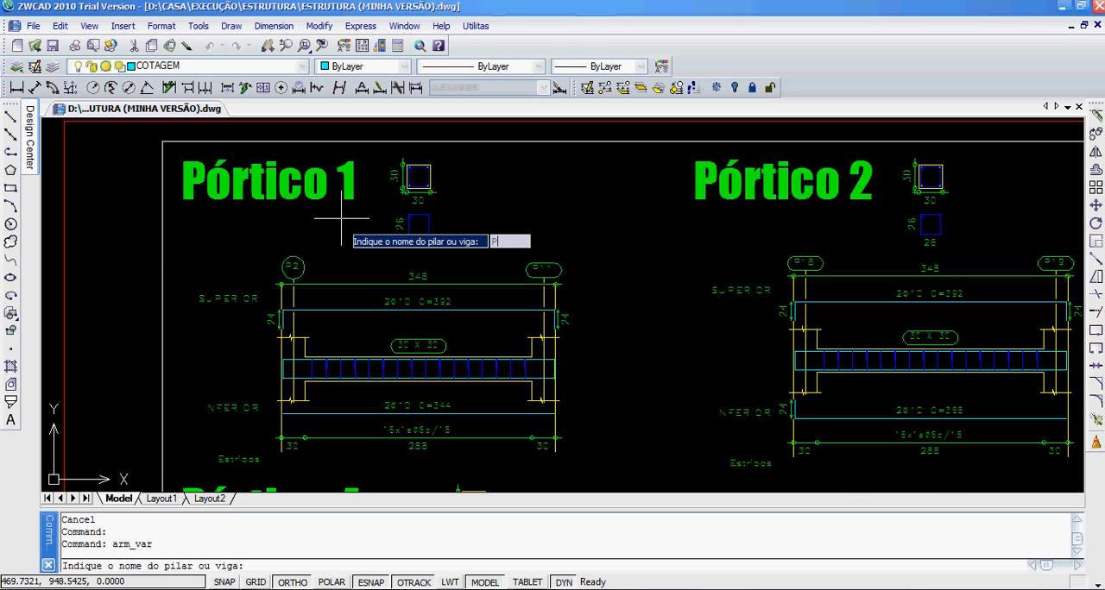
pyautogui.write('Pórtico 1')
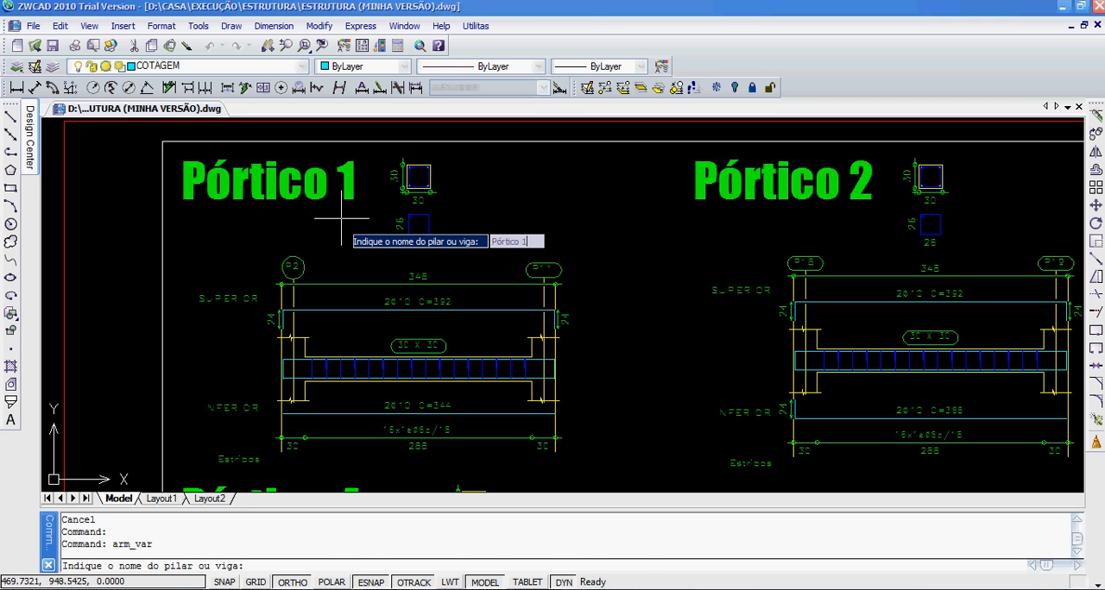
pyautogui.press('Return')
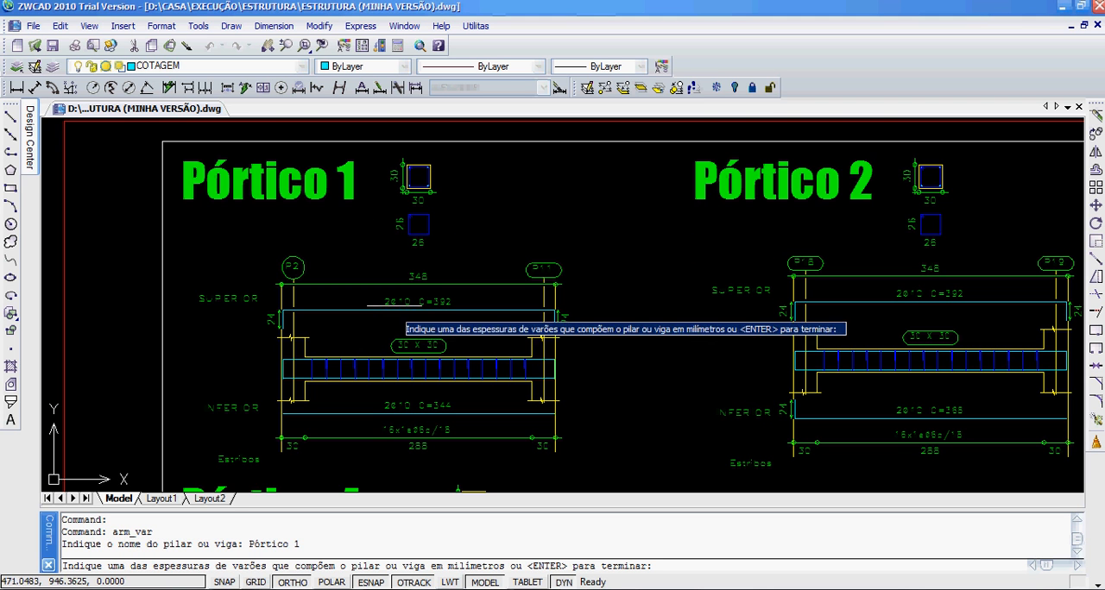
# Step: Register 2 bars of 10 mm thickness for Pórtico 1, using its upper reinforcement line as the sample bar
pyautogui.moveTo(396, 313)
pyautogui.mouseDown(button='middle')
pyautogui.moveTo(347, 244)
pyautogui.moveTo(340, 276)
pyautogui.mouseUp(button='middle')
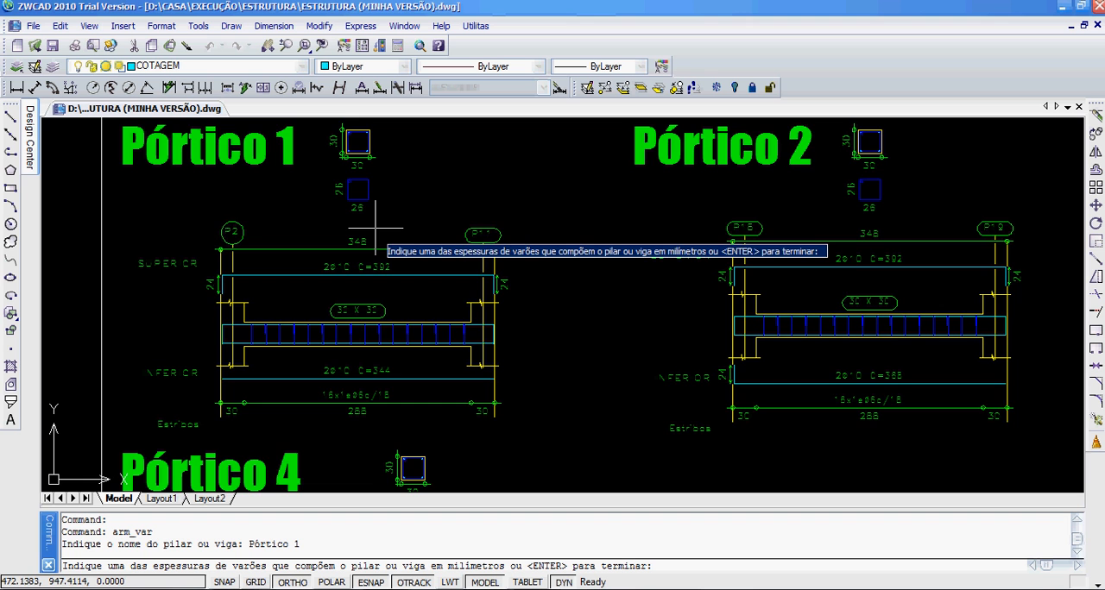
pyautogui.scroll(5, 374, 229)
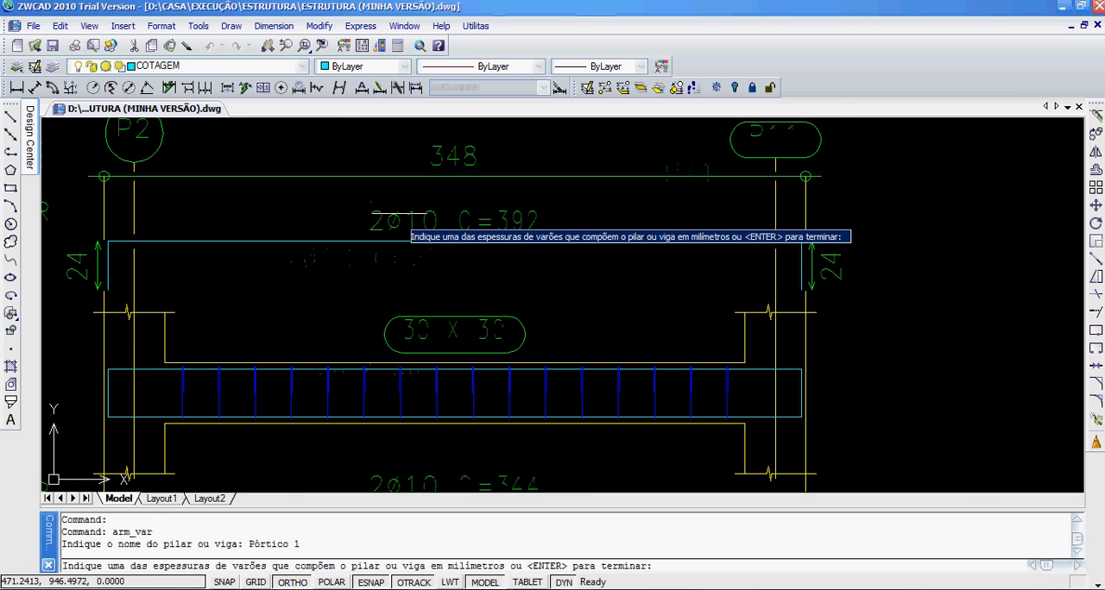
pyautogui.press('Return')
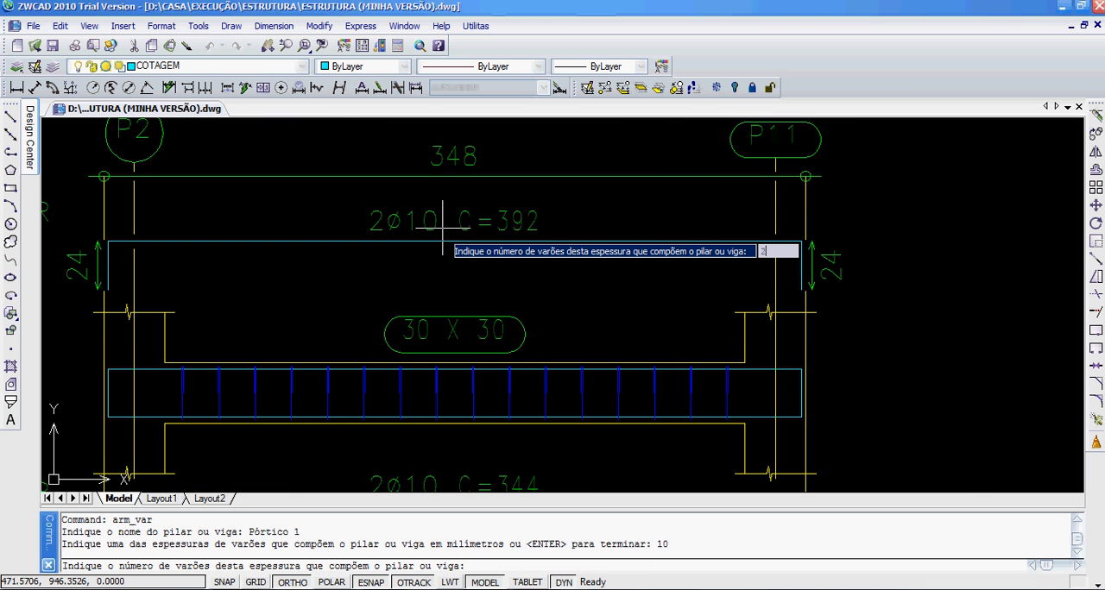
pyautogui.press('Return')
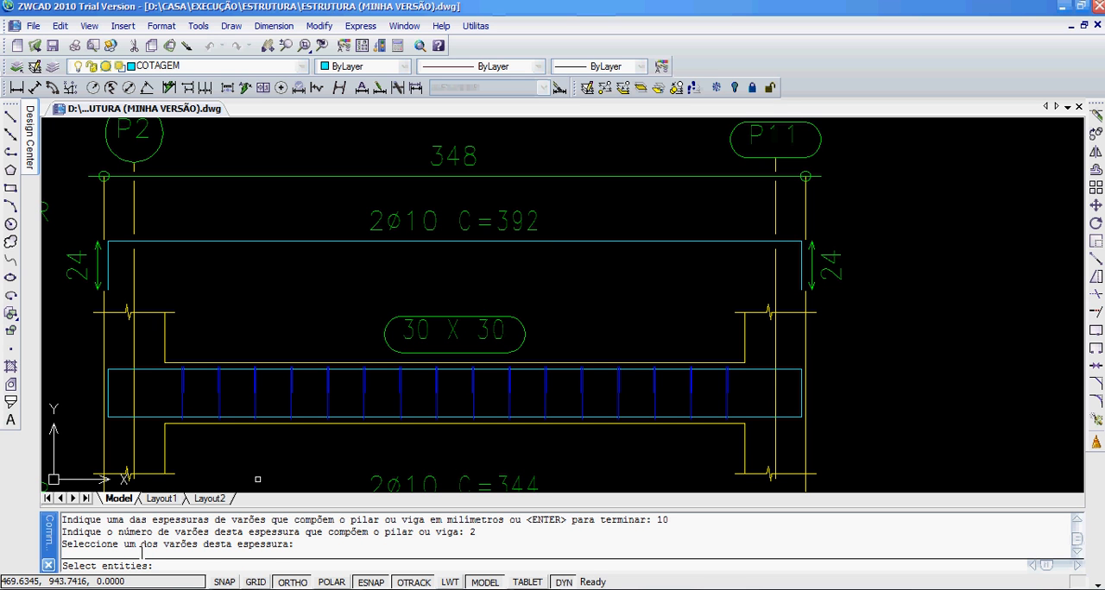
pyautogui.click(270, 241)
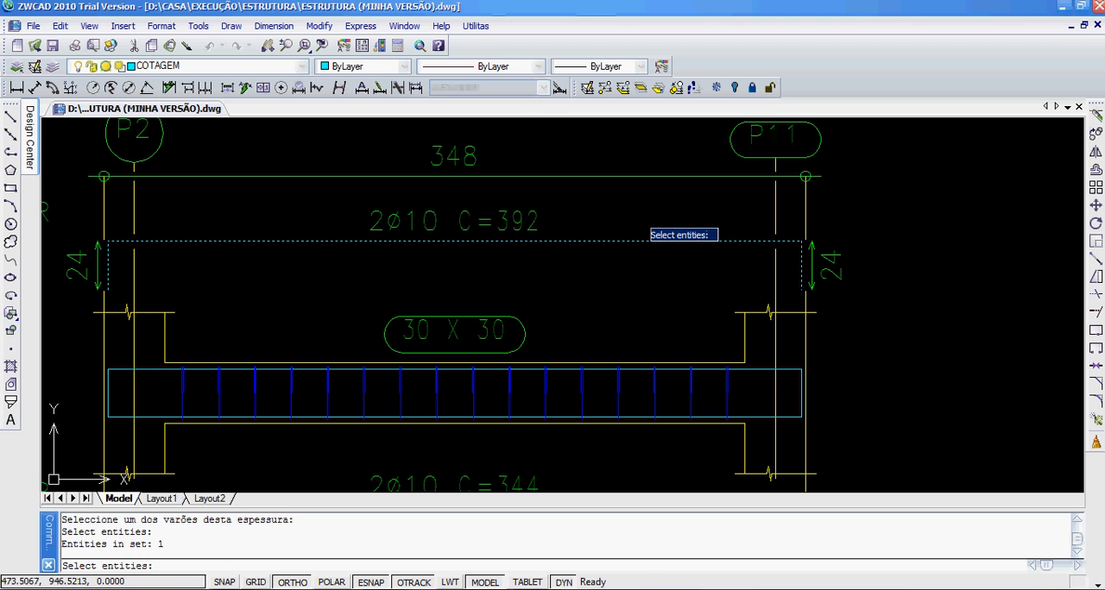
pyautogui.press('Return')
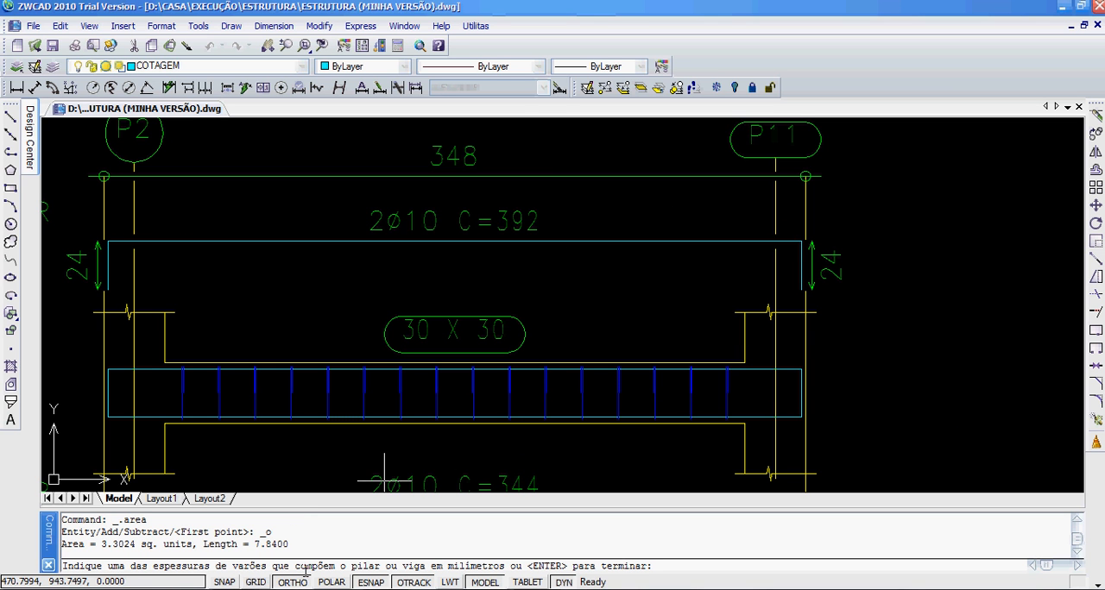
# Step: Register 2 bars of 10 mm thickness from Pórtico 1's lower reinforcement line and finish the bar entries
pyautogui.moveTo(663, 447); pyautogui.dragTo(721, 264, button='middle')
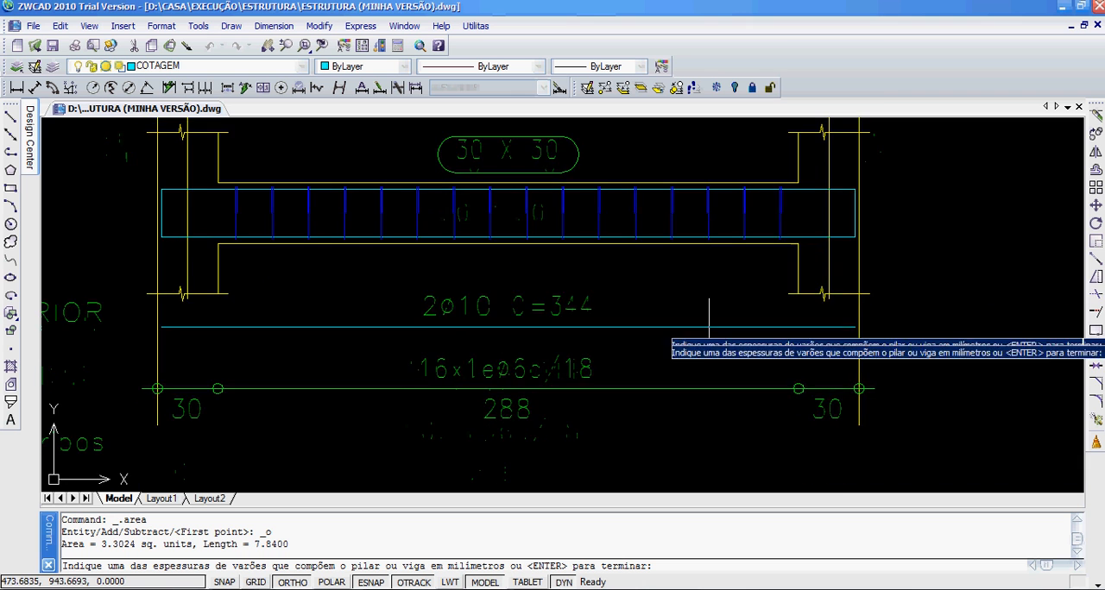
pyautogui.moveTo(709, 357); pyautogui.dragTo(650, 349, button='middle')
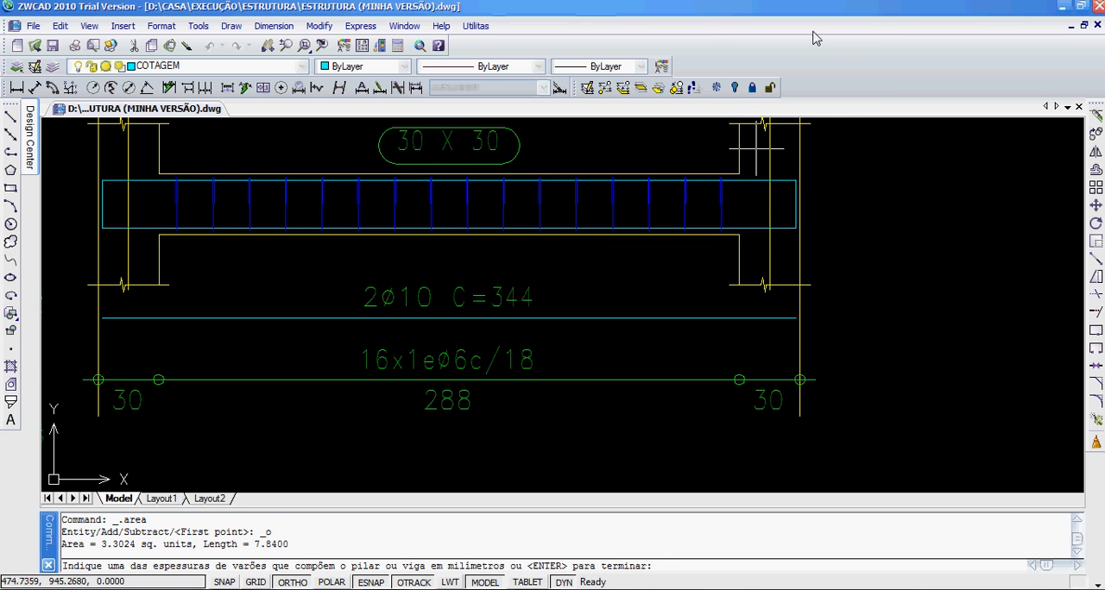
pyautogui.write('10')
pyautogui.press('Return')
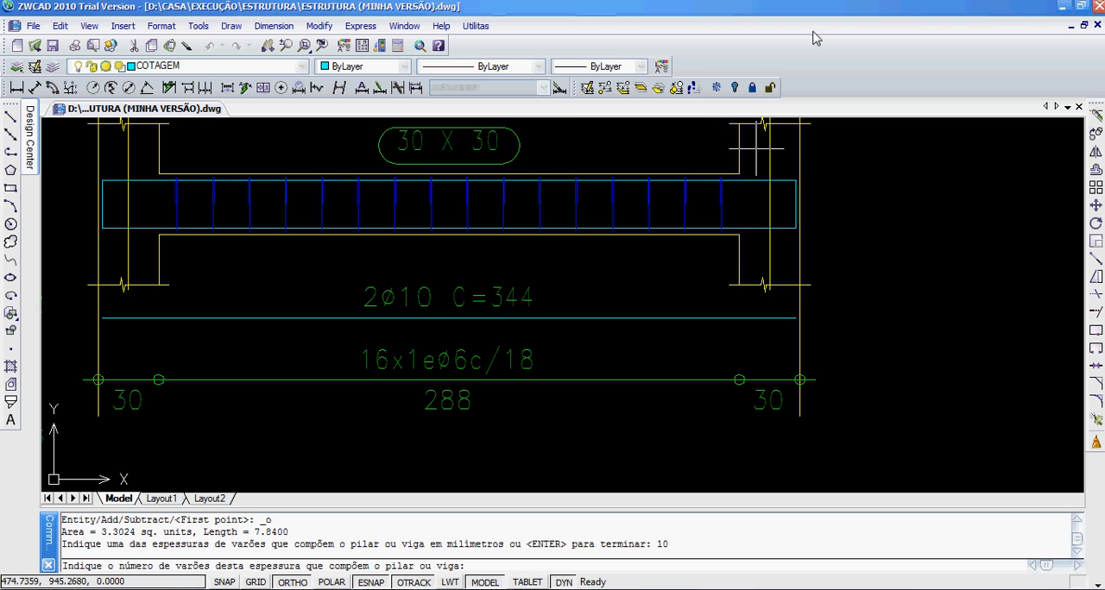
pyautogui.press('Return')
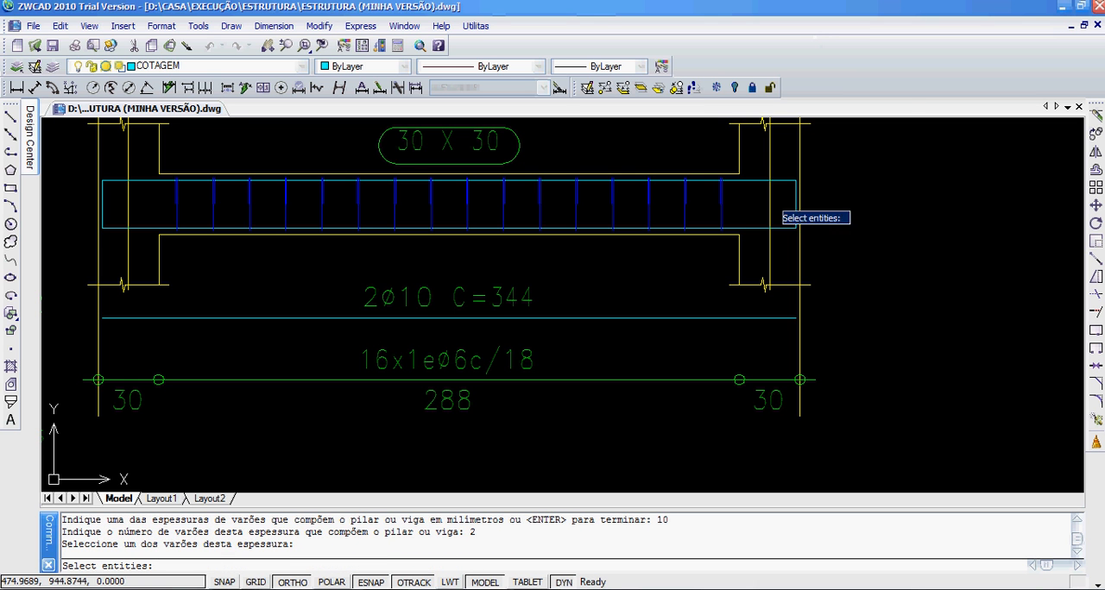
pyautogui.click(653, 317)
pyautogui.scroll(-2, 653, 312)
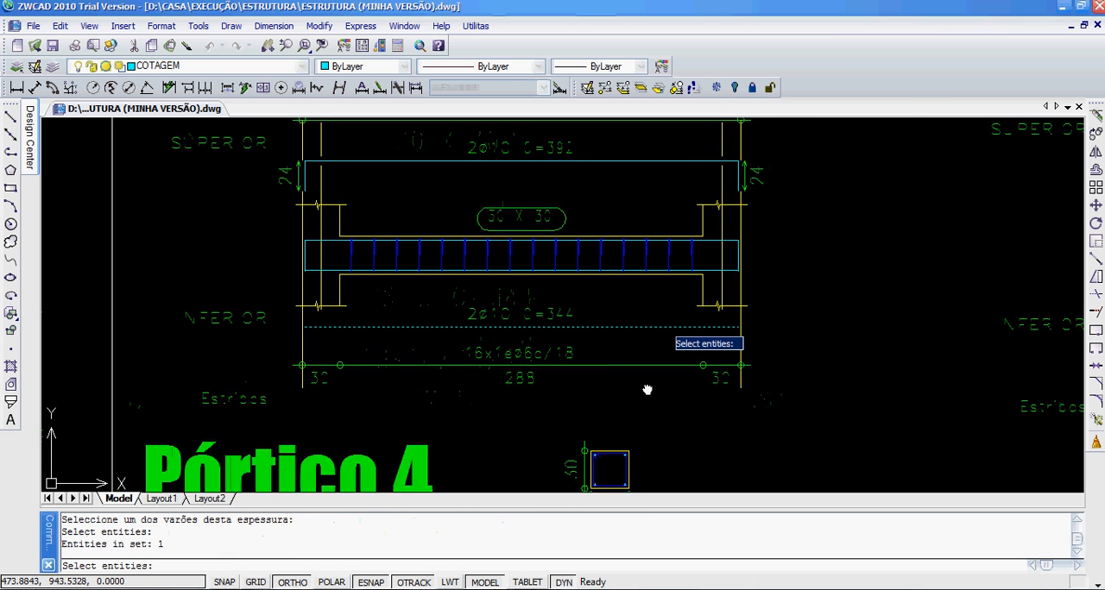
pyautogui.press('Return')
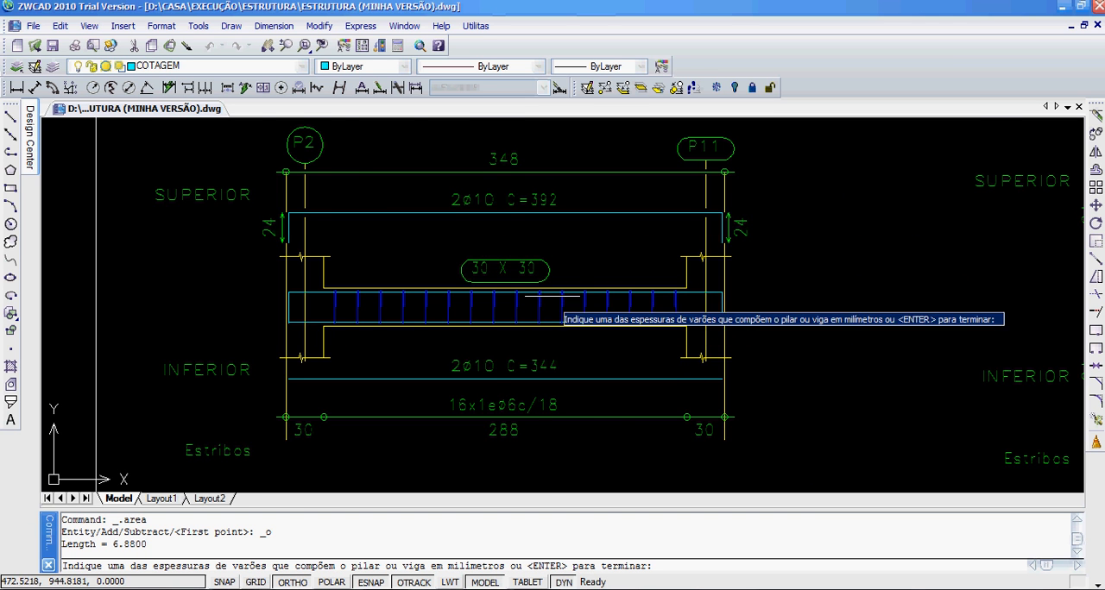
pyautogui.scroll(-3, 523, 356)
pyautogui.scroll(4, 518, 266)
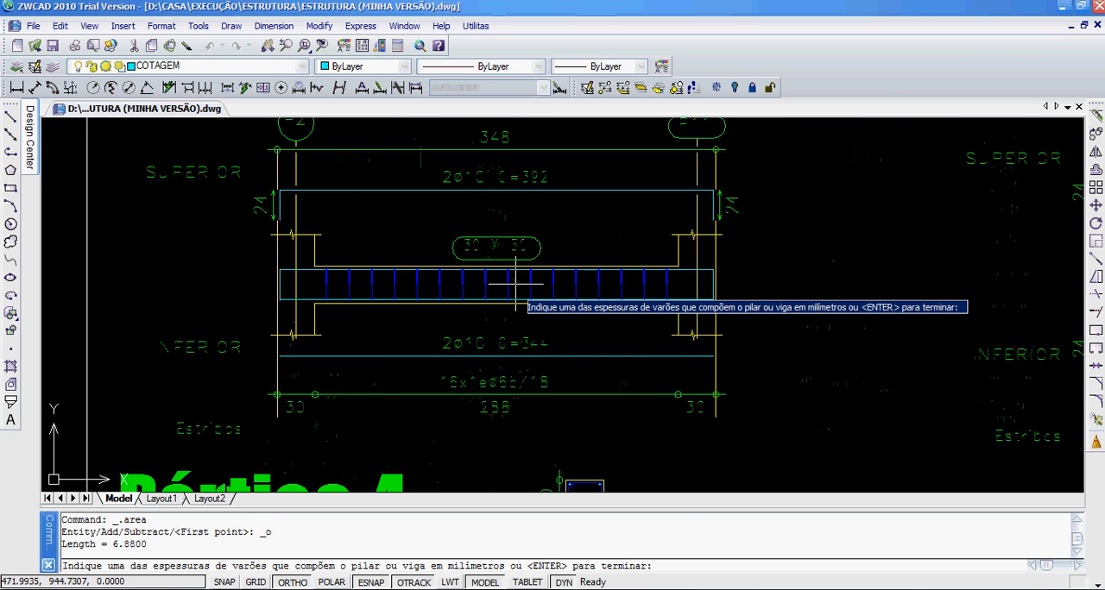
pyautogui.press('Return')
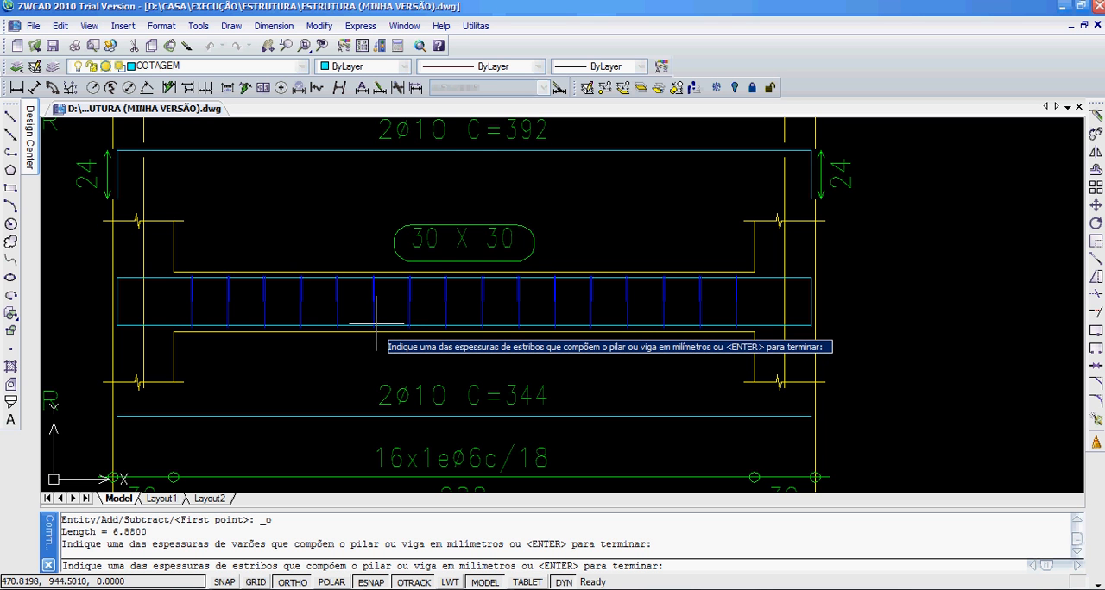
# Step: Specify 16 stirrups of 6 mm thickness for Pórtico 1
pyautogui.moveTo(454, 343); pyautogui.dragTo(463, 288, button='middle')
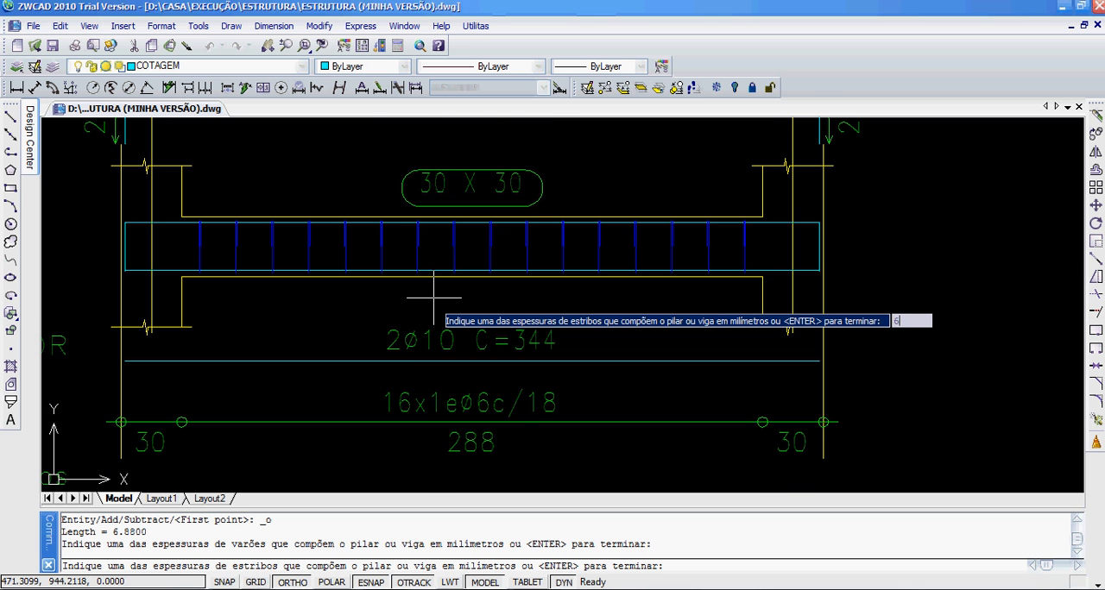
pyautogui.write('6')
pyautogui.press('Return')
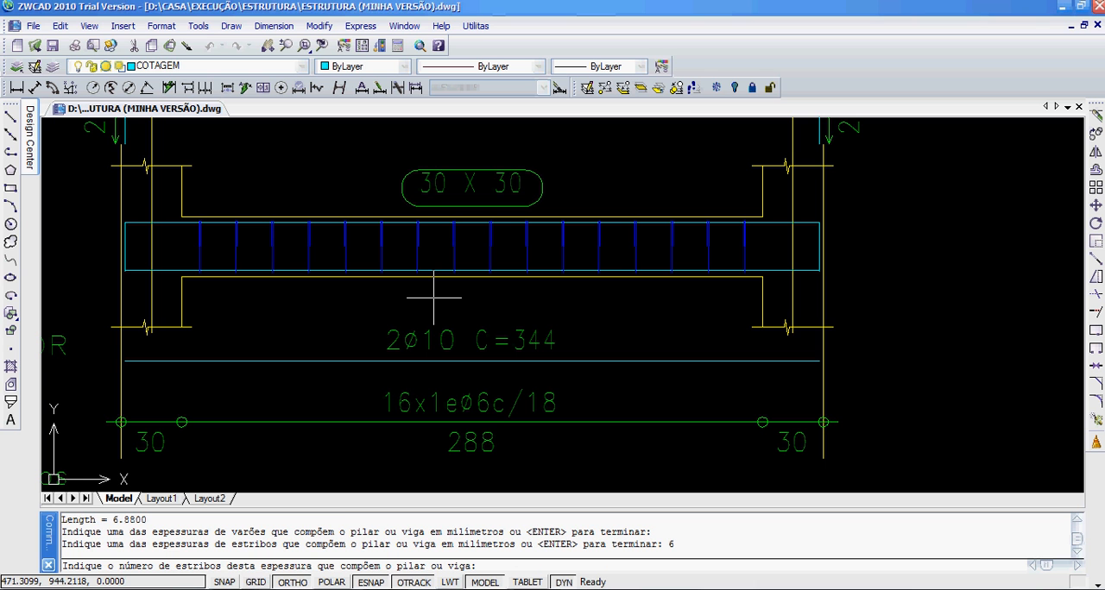
pyautogui.press('Return')
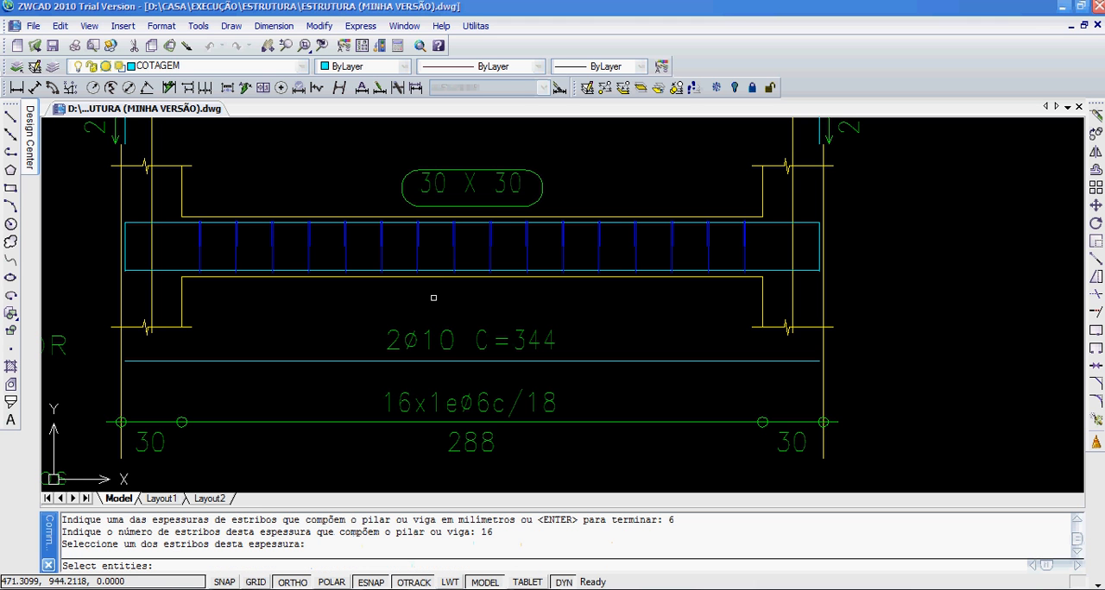
# Step: Use the 26 x 26 stirrup outline beneath Pórtico 1's cross-section as the sample stirrup and finish the stirrup entries
pyautogui.moveTo(332, 214); pyautogui.dragTo(307, 390, button='middle')
pyautogui.moveTo(408, 233)
pyautogui.mouseDown(button='middle')
pyautogui.moveTo(369, 403)
pyautogui.moveTo(391, 289)
pyautogui.mouseUp(button='middle')
pyautogui.scroll(4, 424, 267)
pyautogui.click(361, 227)
pyautogui.click(350, 259)
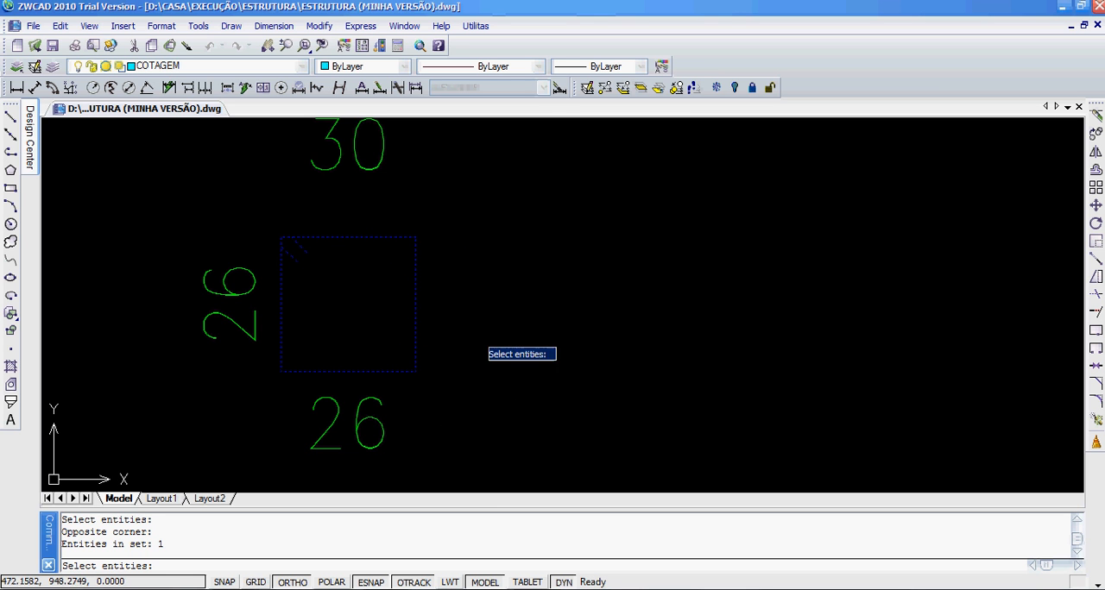
pyautogui.scroll(-6, 431, 293)
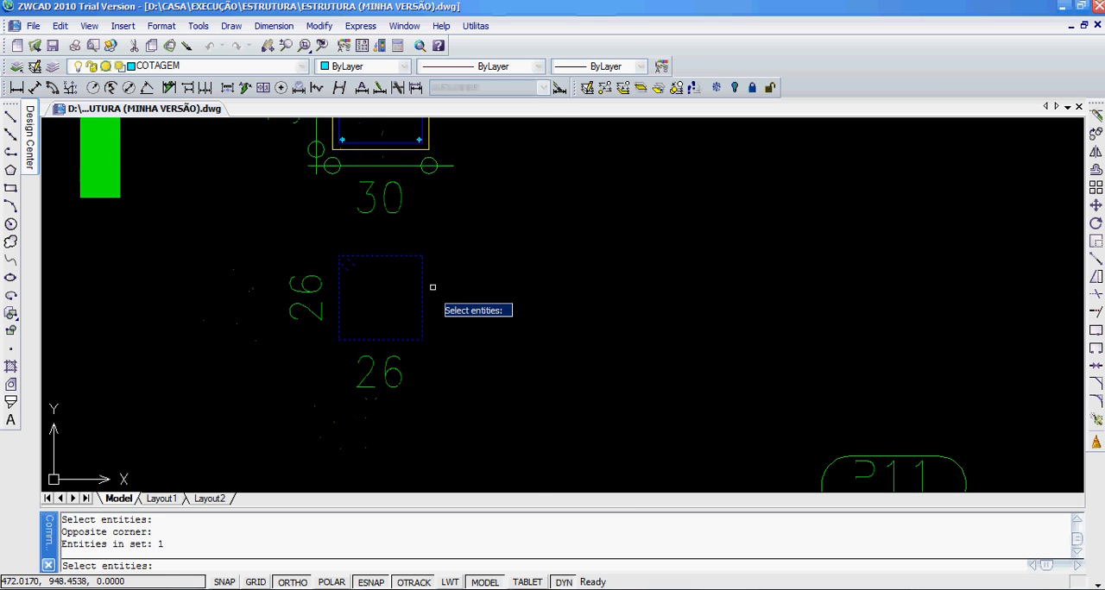
pyautogui.moveTo(594, 306)
pyautogui.mouseDown(button='middle')
pyautogui.moveTo(537, 158)
pyautogui.moveTo(675, 250)
pyautogui.mouseUp(button='middle')
pyautogui.scroll(4, 514, 259)
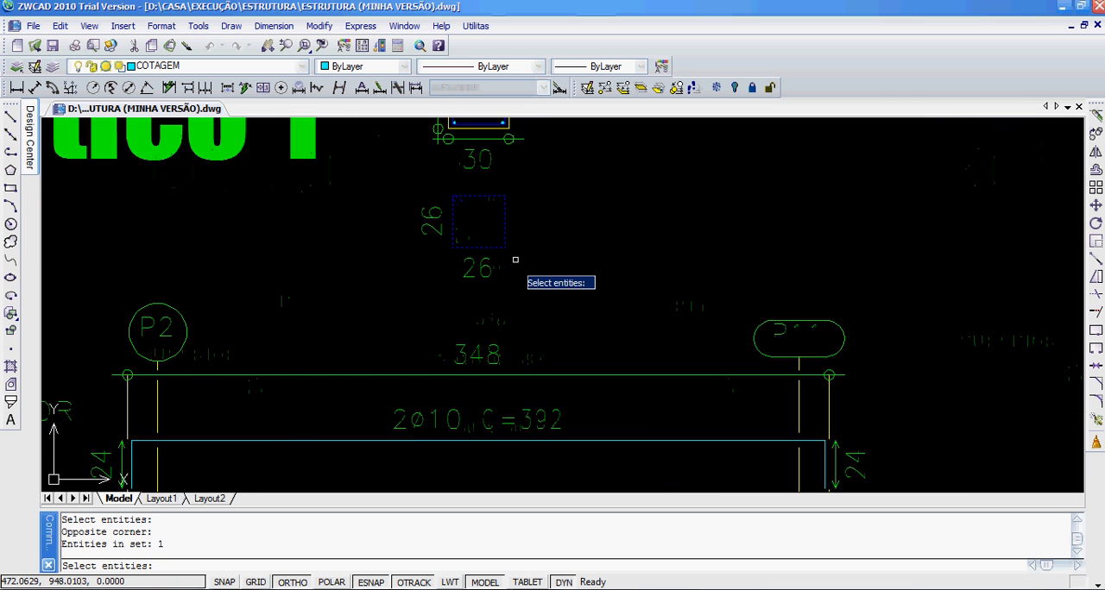
pyautogui.scroll(-2, 536, 324)
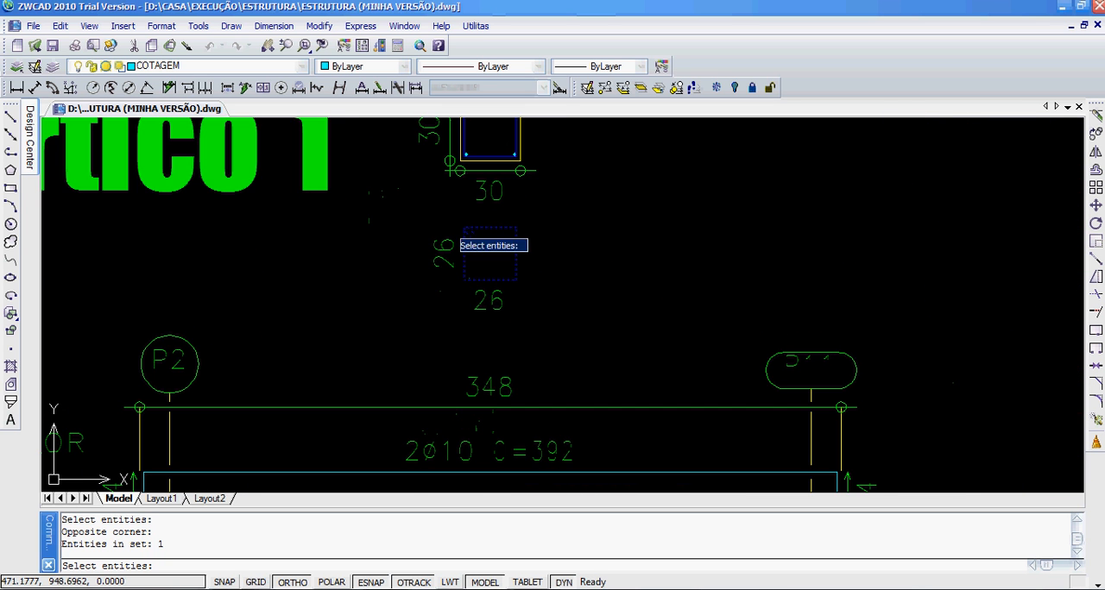
pyautogui.scroll(-4, 548, 366)
pyautogui.moveTo(633, 366); pyautogui.dragTo(298, 260, button='middle')
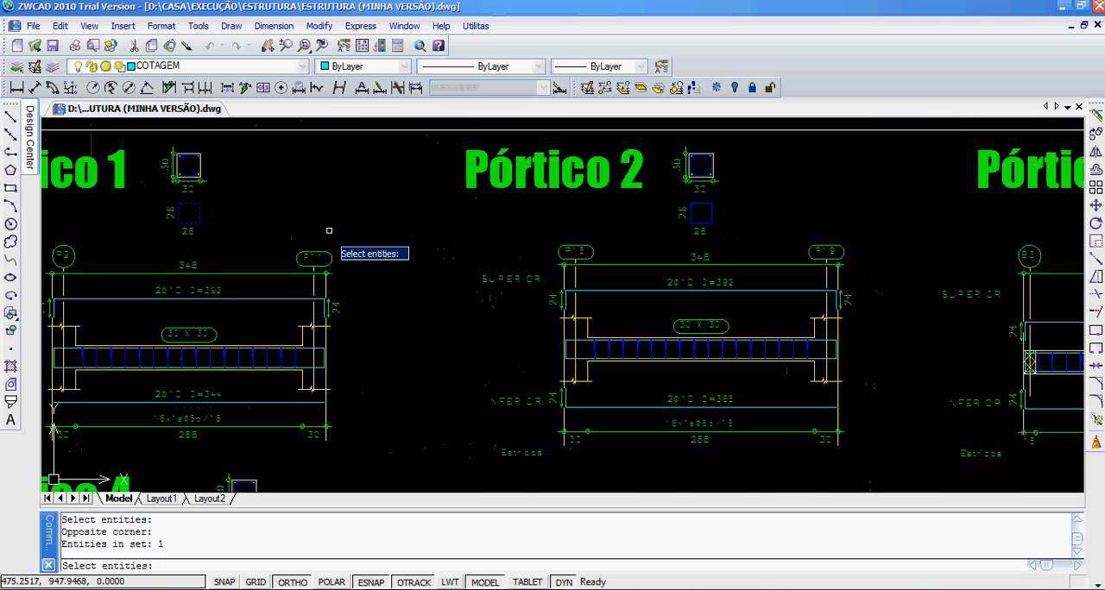
pyautogui.press('Return')
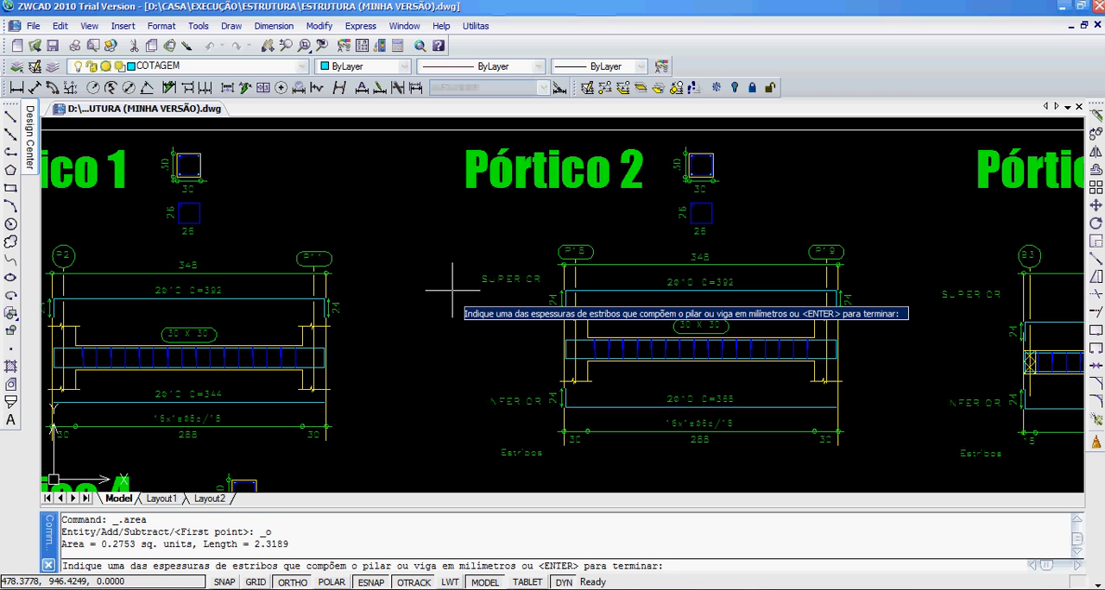
pyautogui.press('Return')
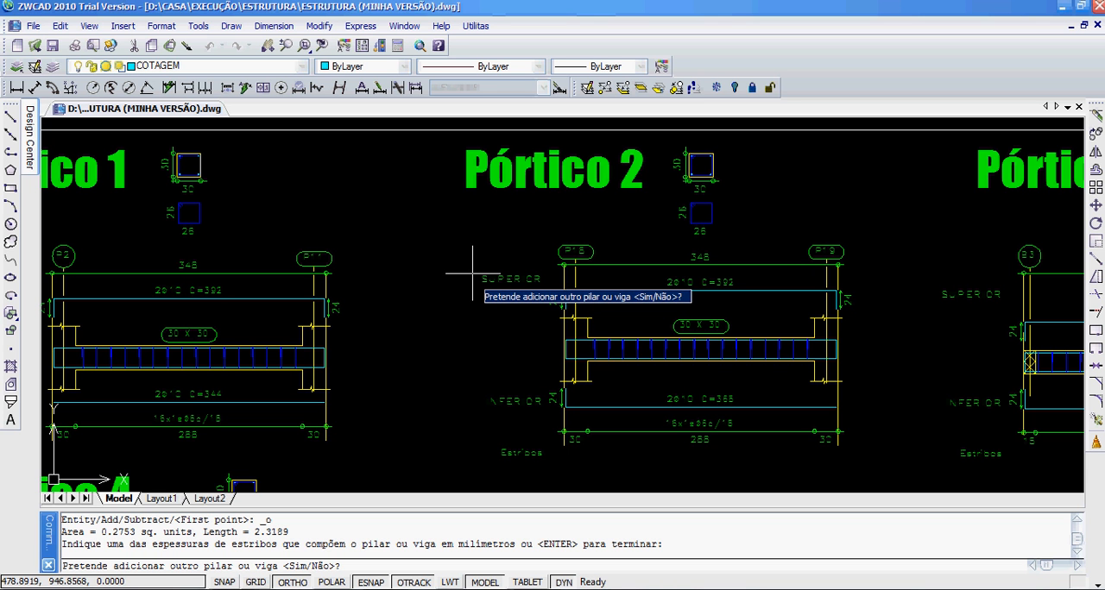
# Step: Add another beam to the reinforcement take-off and name it Pórtico 2
pyautogui.rightClick(472, 273)
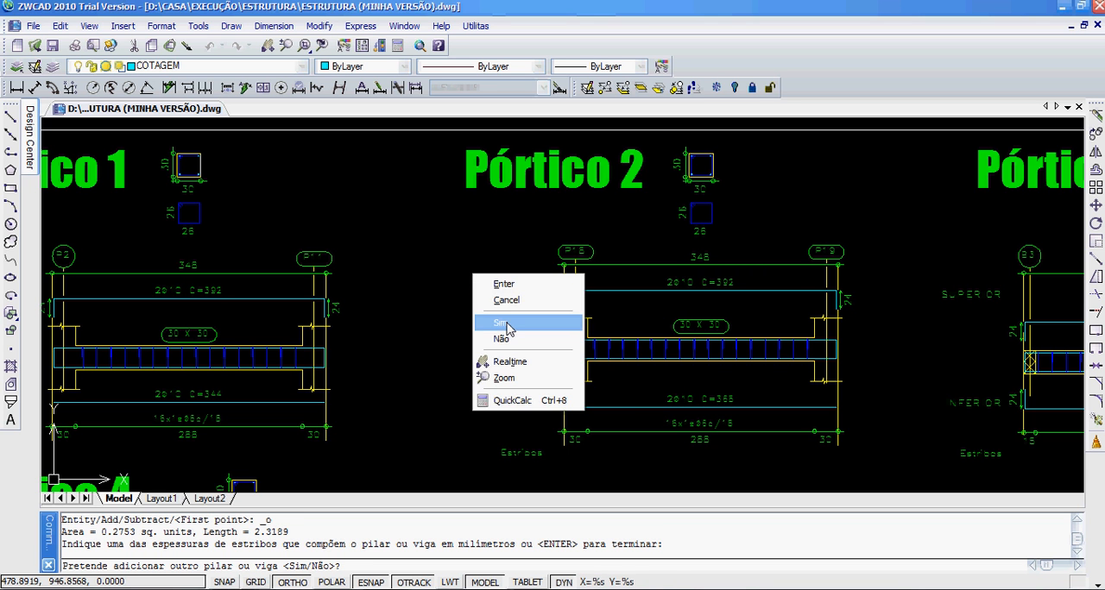
pyautogui.click(506, 324)
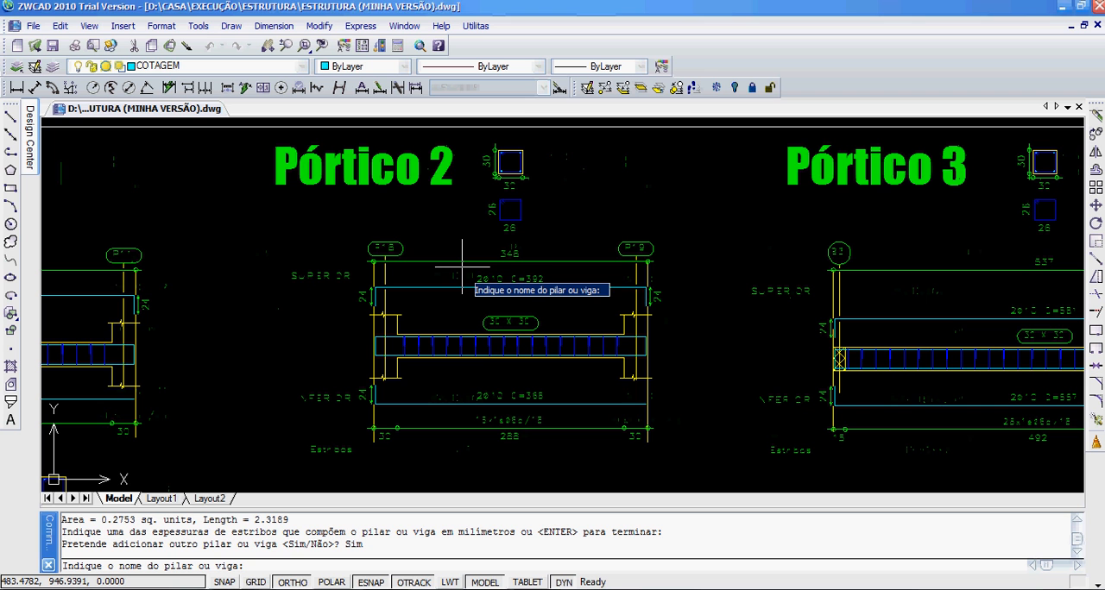
pyautogui.write('Pórtico 2')
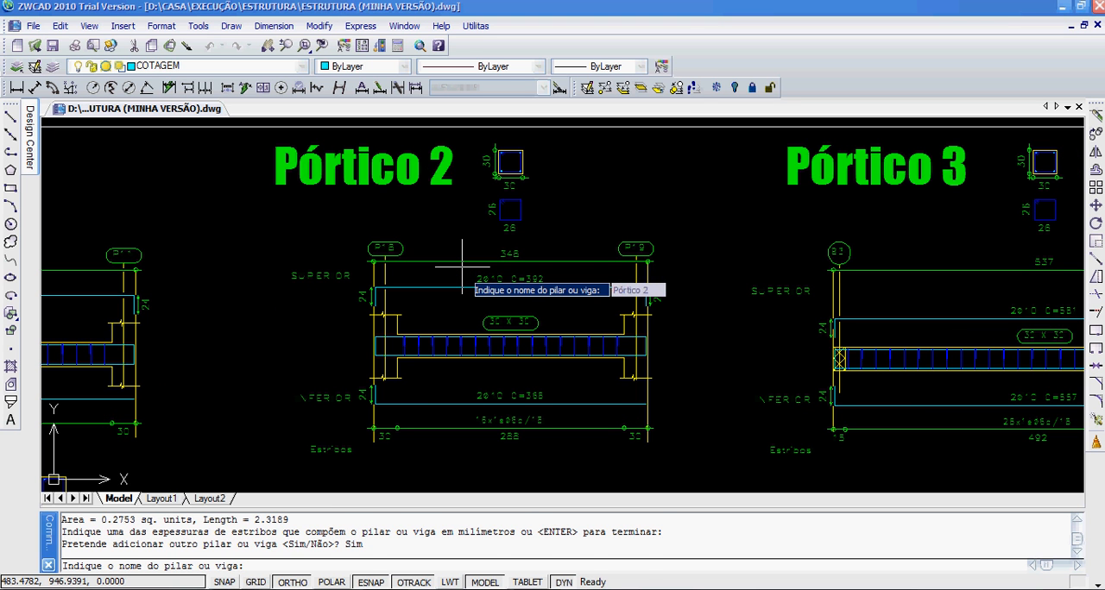
pyautogui.press('Return')
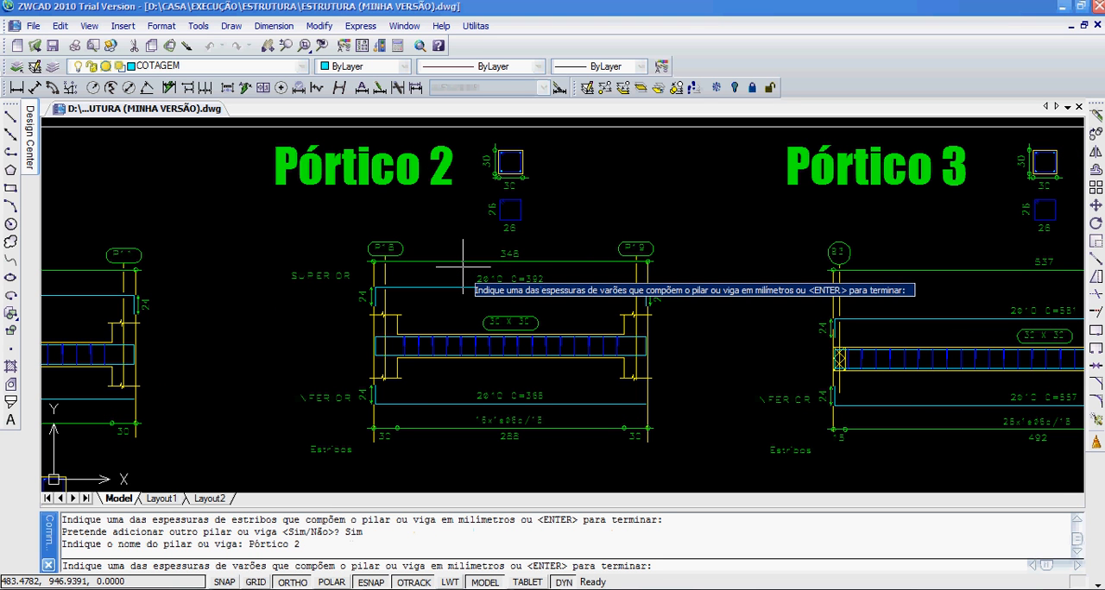
# Step: Register 2 bars of 10 mm thickness for Pórtico 2, using its upper reinforcement line as the sample bar
pyautogui.scroll(2, 596, 283)
pyautogui.moveTo(596, 284); pyautogui.dragTo(574, 212, button='middle')
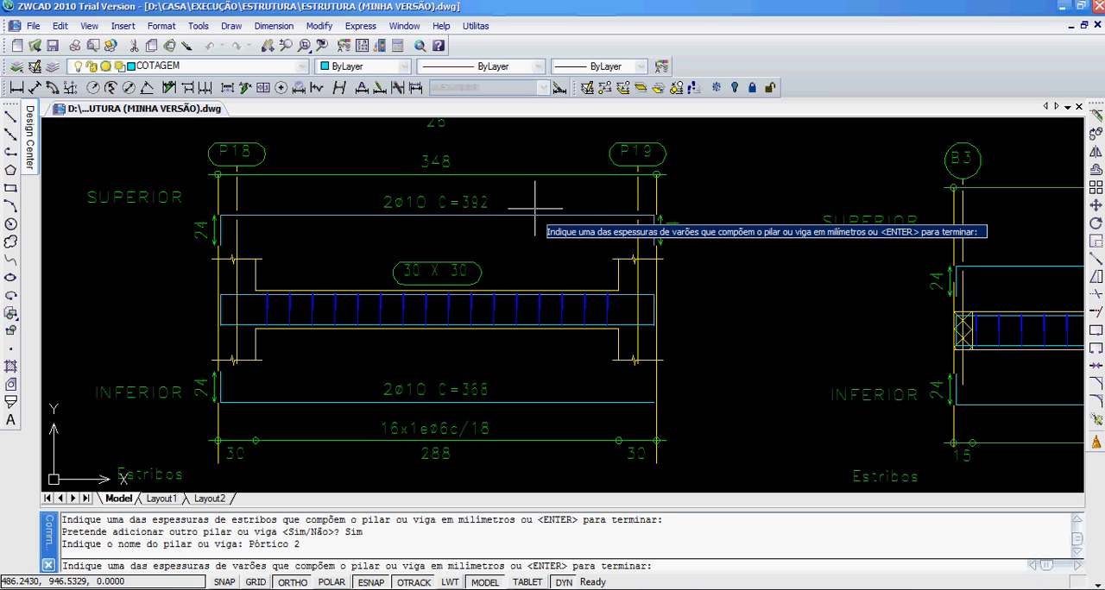
pyautogui.write('10')
pyautogui.press('Return')
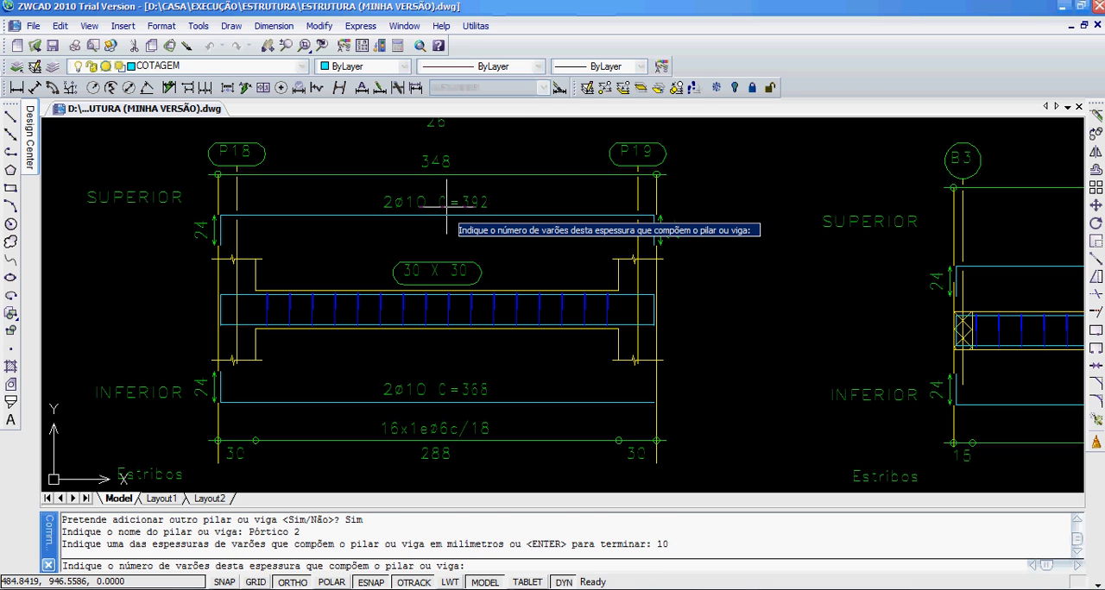
pyautogui.press('Return')
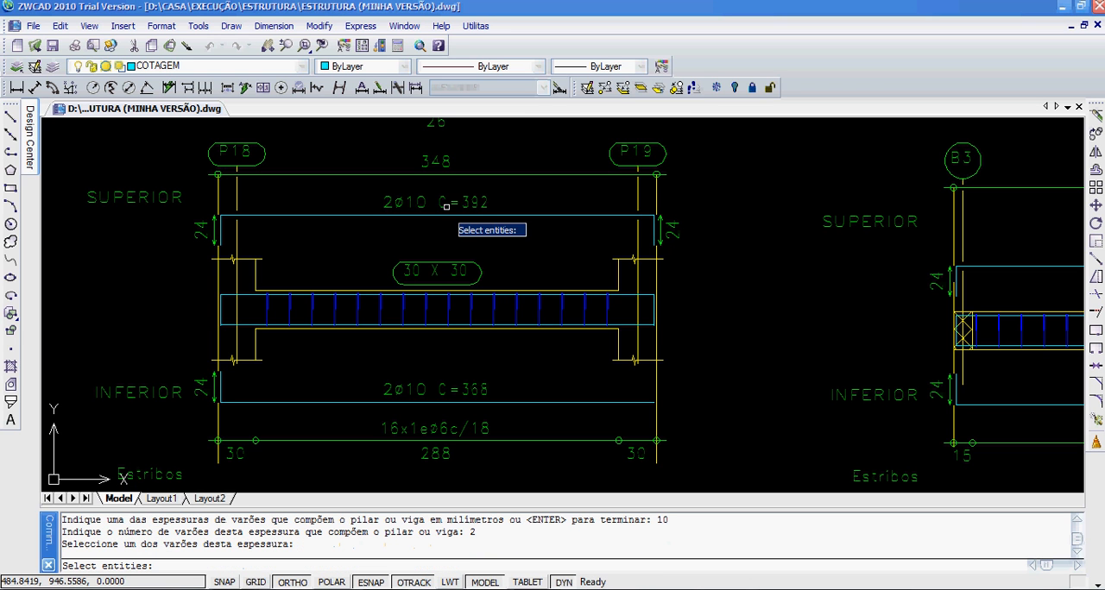
pyautogui.click(332, 215)
pyautogui.press('Return')
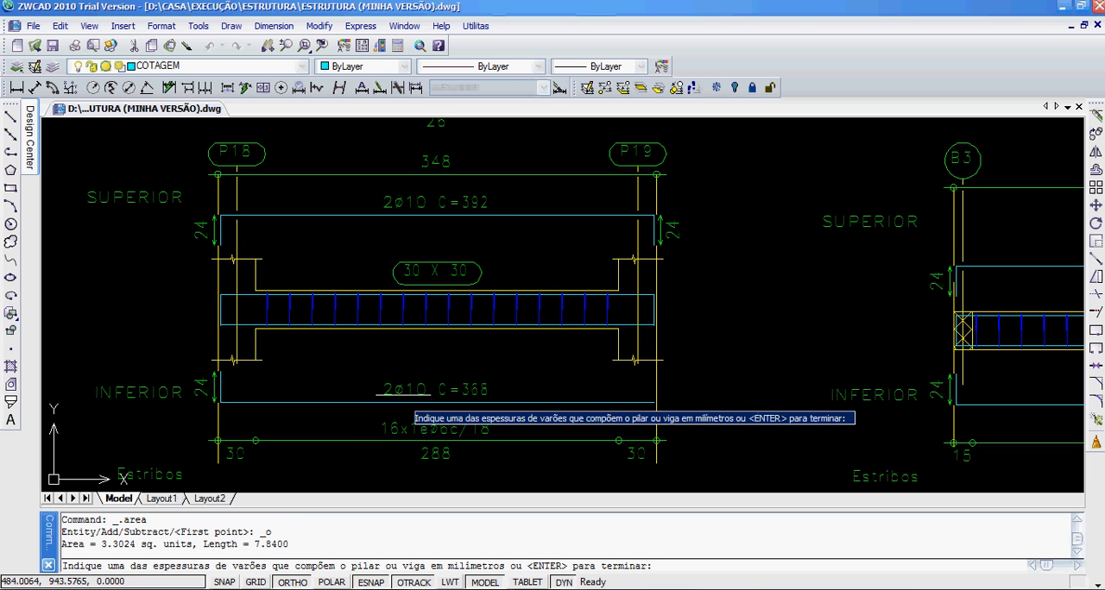
# Step: Register 2 bars of 10 mm thickness from Pórtico 2's lower reinforcement line and finish the bar entries
pyautogui.press('Return')
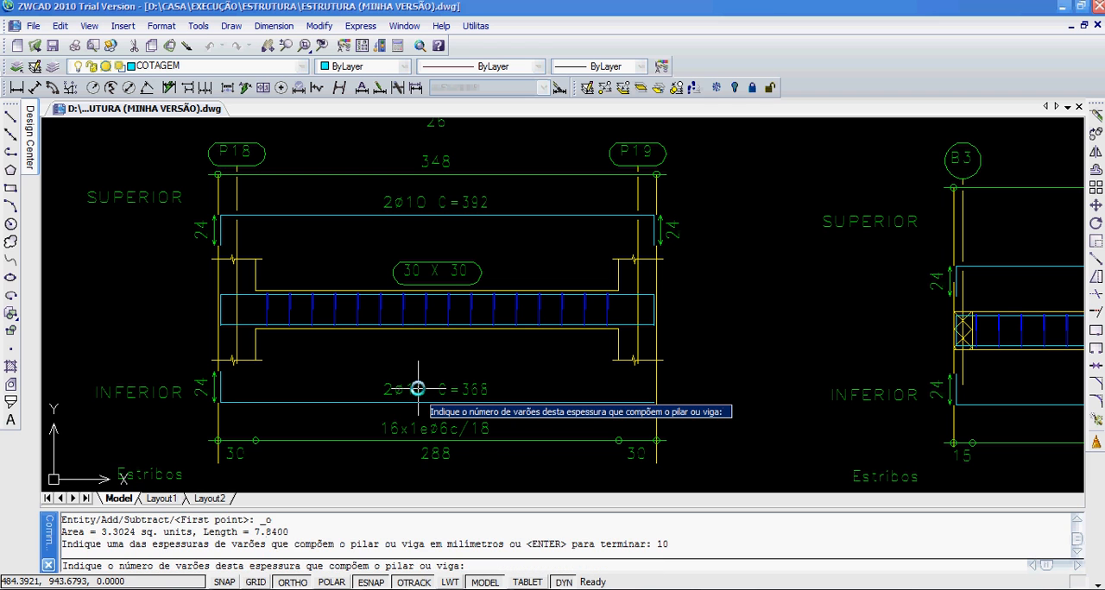
pyautogui.write('2')
pyautogui.press('Return')
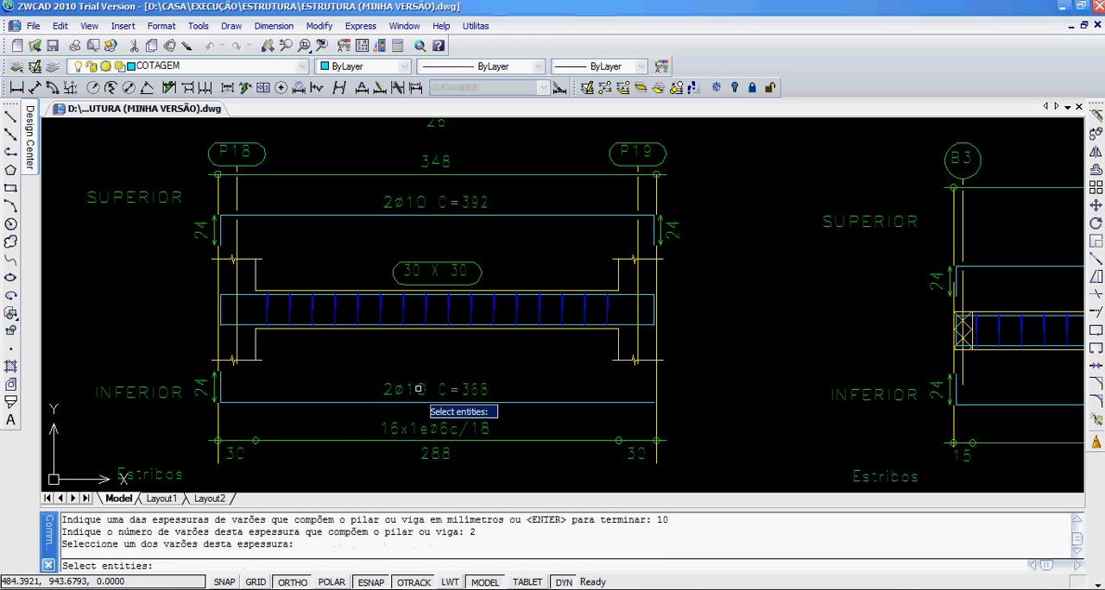
pyautogui.click(334, 401)
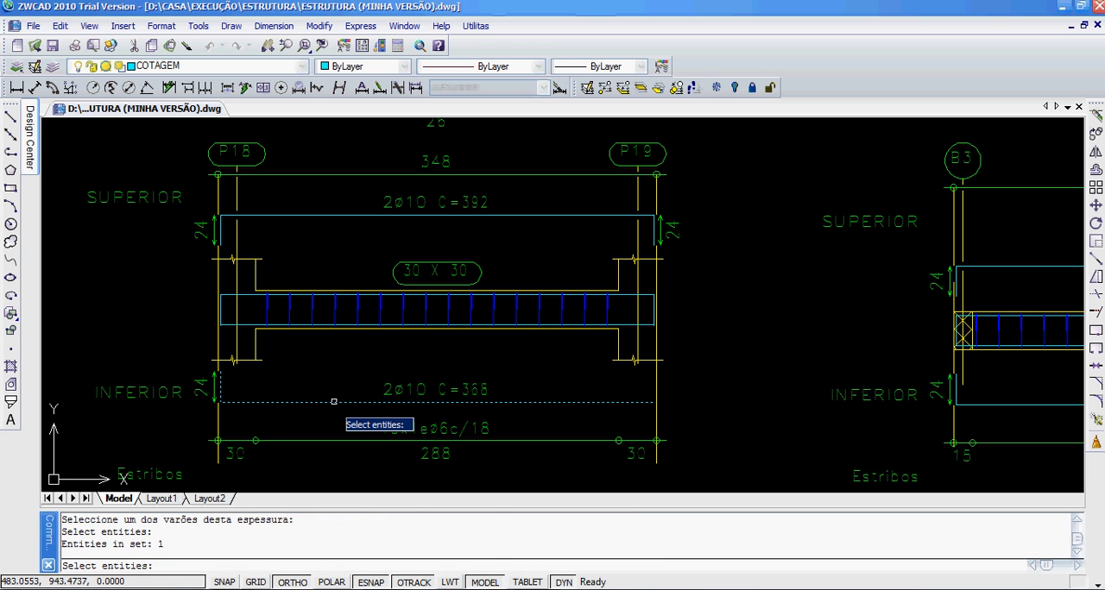
pyautogui.press('Return')
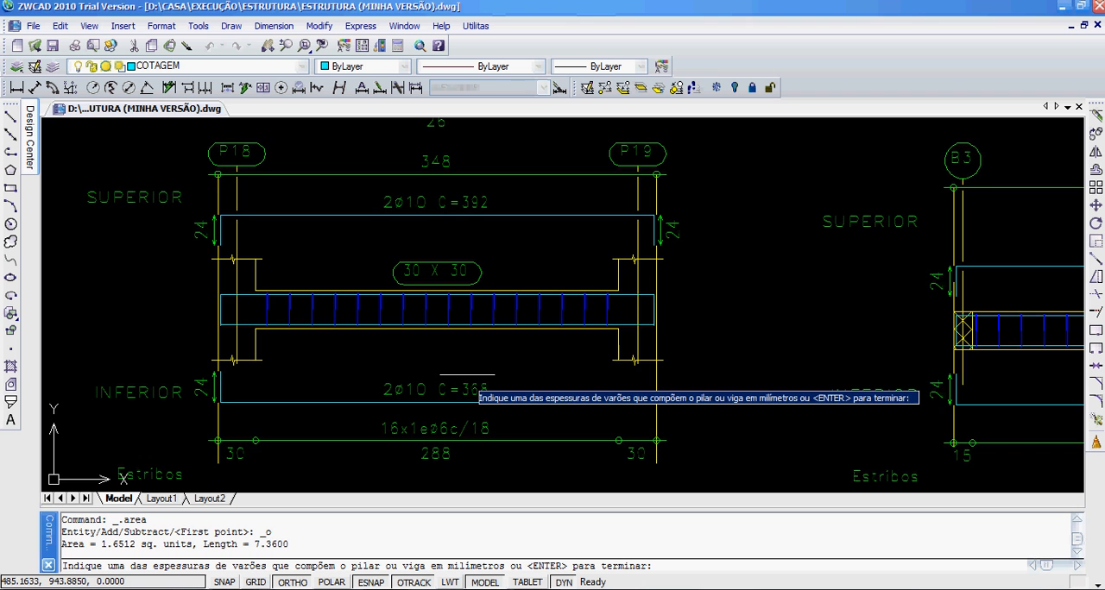
pyautogui.moveTo(460, 370); pyautogui.dragTo(385, 343, button='middle')
pyautogui.moveTo(402, 286); pyautogui.dragTo(480, 319, button='middle')
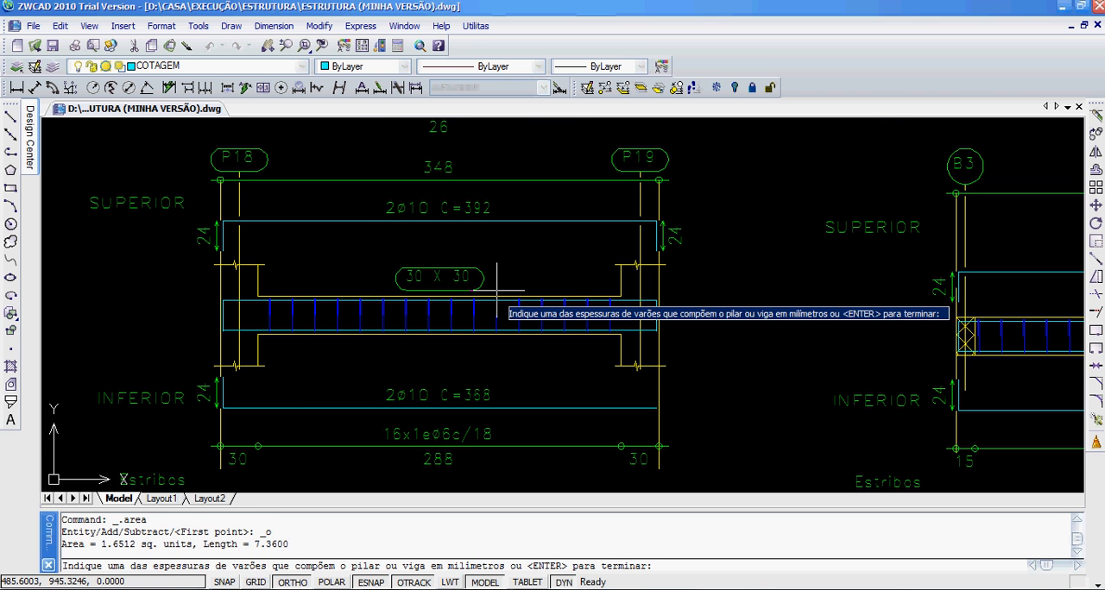
pyautogui.press('Return')
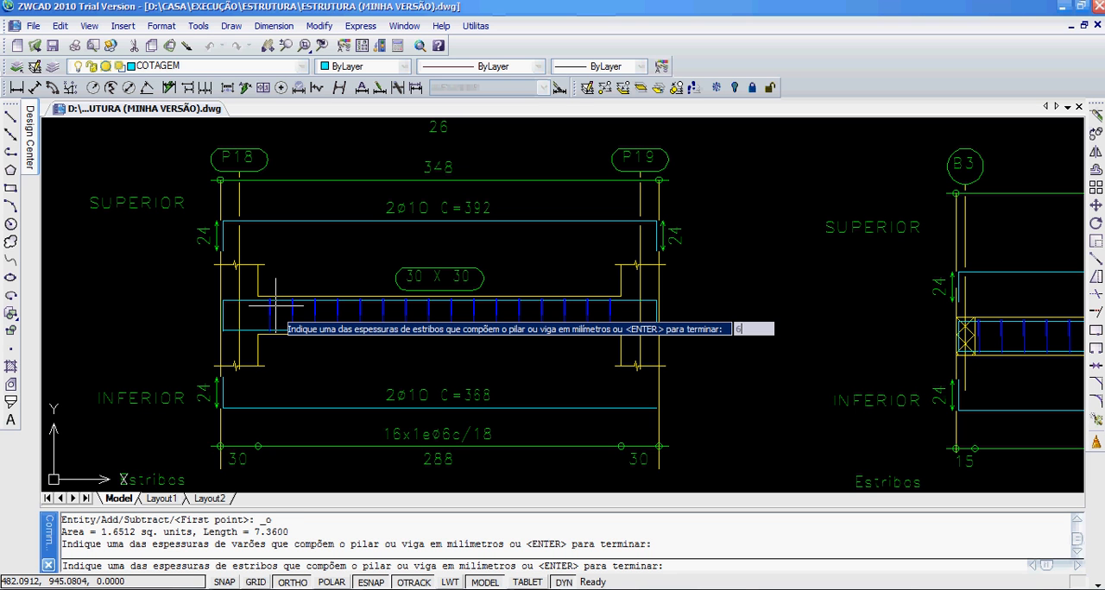
# Step: Specify 16 stirrups of 6 mm thickness for Pórtico 2
pyautogui.press('Return')
pyautogui.write('16')
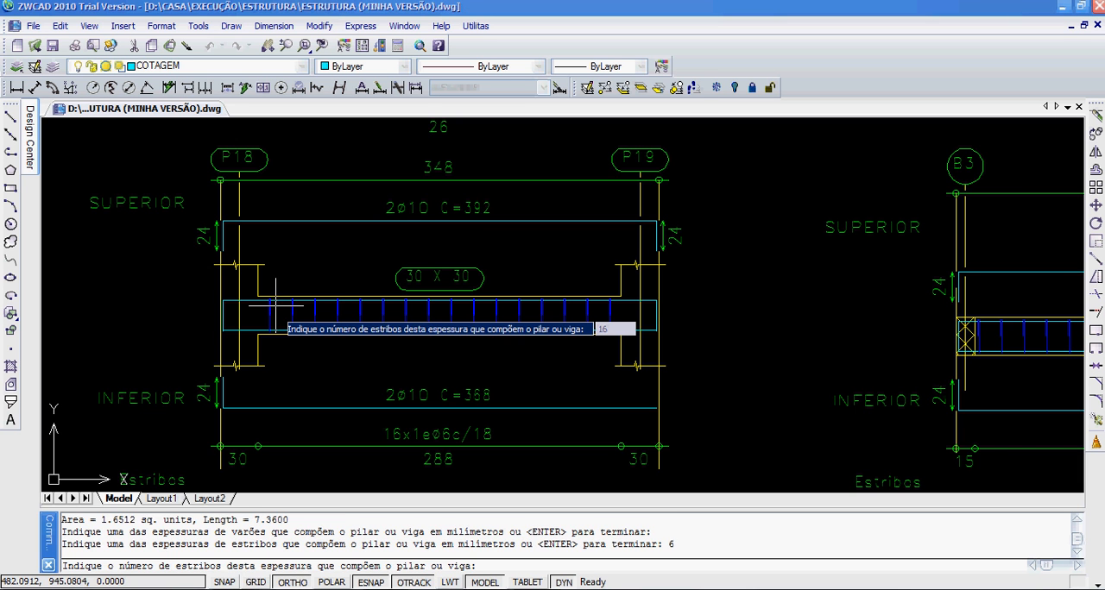
pyautogui.press('Return')
# Step: Use the 26 x 26 stirrup outline beneath Pórtico 2's cross-section as the sample stirrup and finish the stirrup entries
pyautogui.moveTo(465, 206); pyautogui.dragTo(429, 391, button='middle')
pyautogui.click(426, 267)
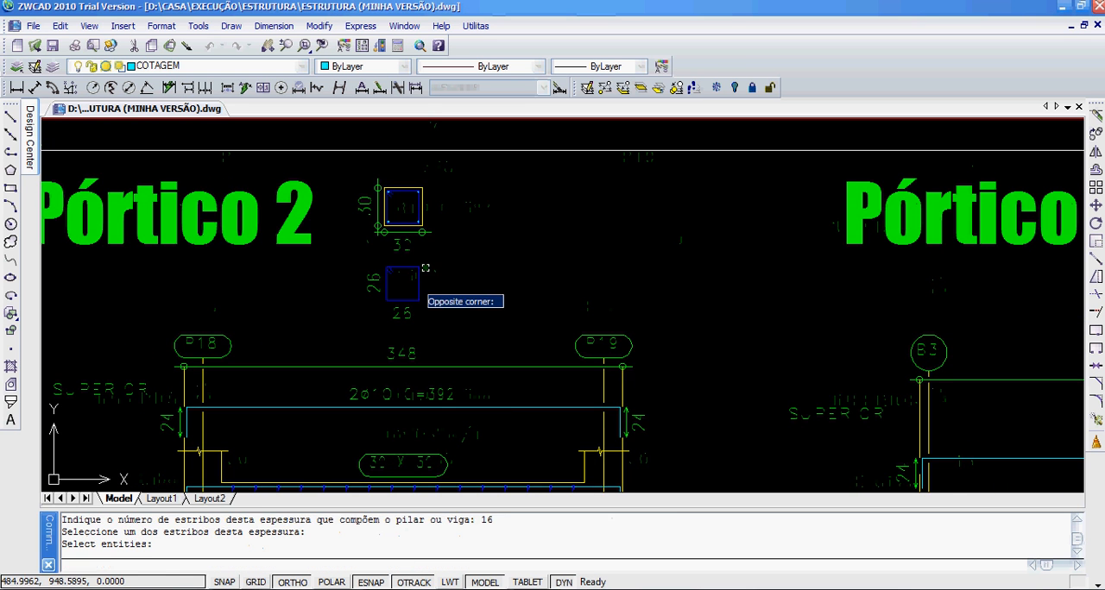
pyautogui.click(408, 298)
pyautogui.scroll(2, 410, 276)
pyautogui.scroll(-4, 427, 319)
pyautogui.moveTo(454, 308); pyautogui.dragTo(345, 213, button='middle')
pyautogui.scroll(2, 377, 246)
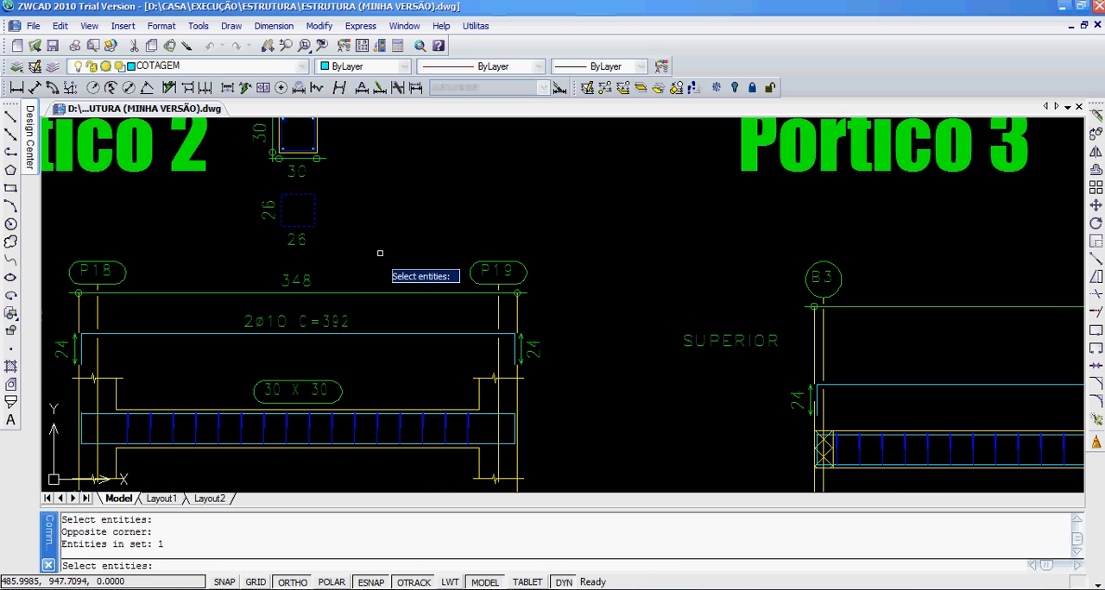
pyautogui.press('Return')
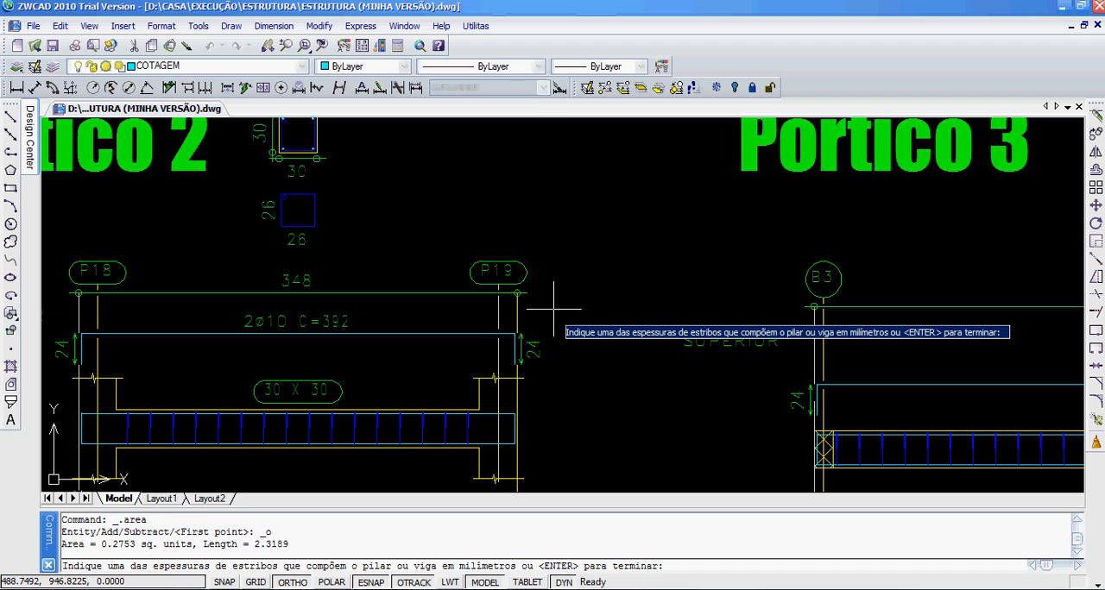
pyautogui.press('Return')
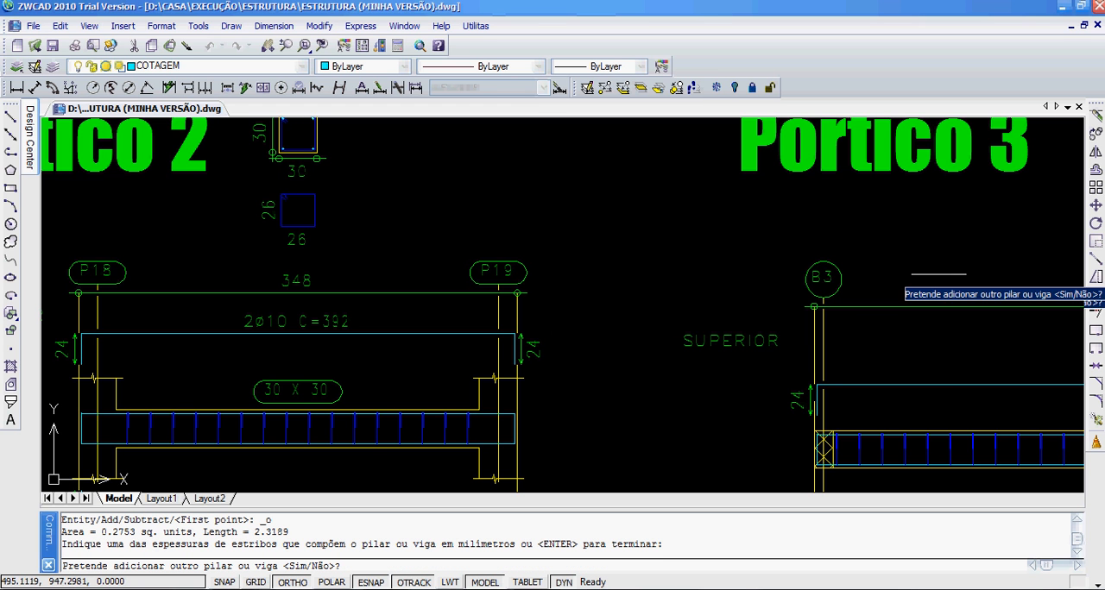
# Step: Add another beam to the reinforcement take-off and name it Pórtico 3
pyautogui.moveTo(898, 268); pyautogui.dragTo(538, 258, button='middle')
pyautogui.scroll(-2, 539, 257)
pyautogui.moveTo(700, 275); pyautogui.dragTo(497, 219, button='middle')
pyautogui.scroll(2, 559, 263)
pyautogui.rightClick(489, 227)
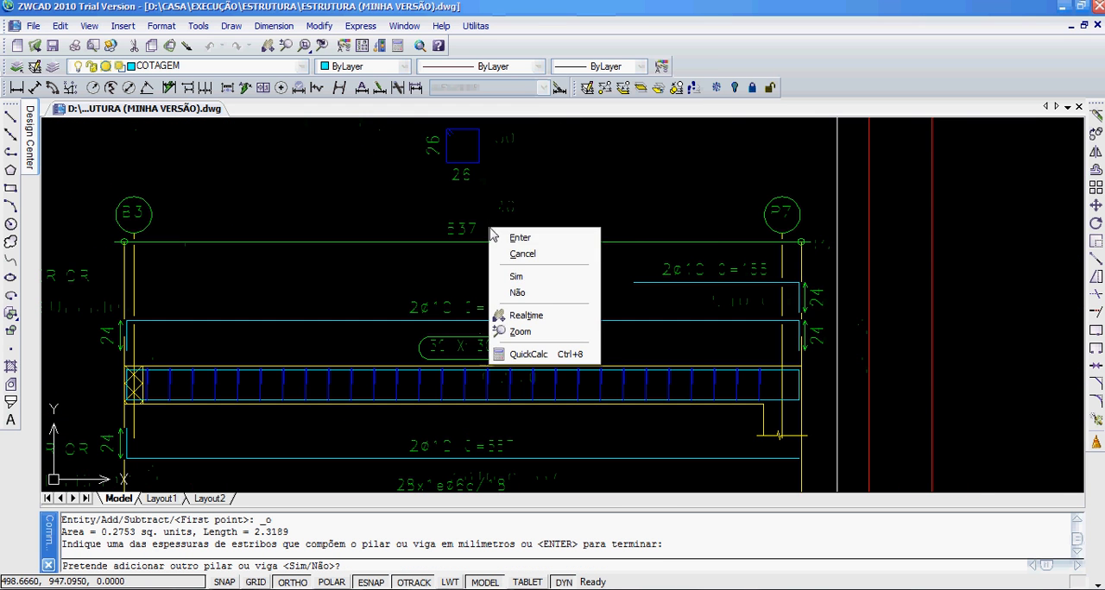
pyautogui.click(524, 277)
pyautogui.scroll(-2, 510, 239)
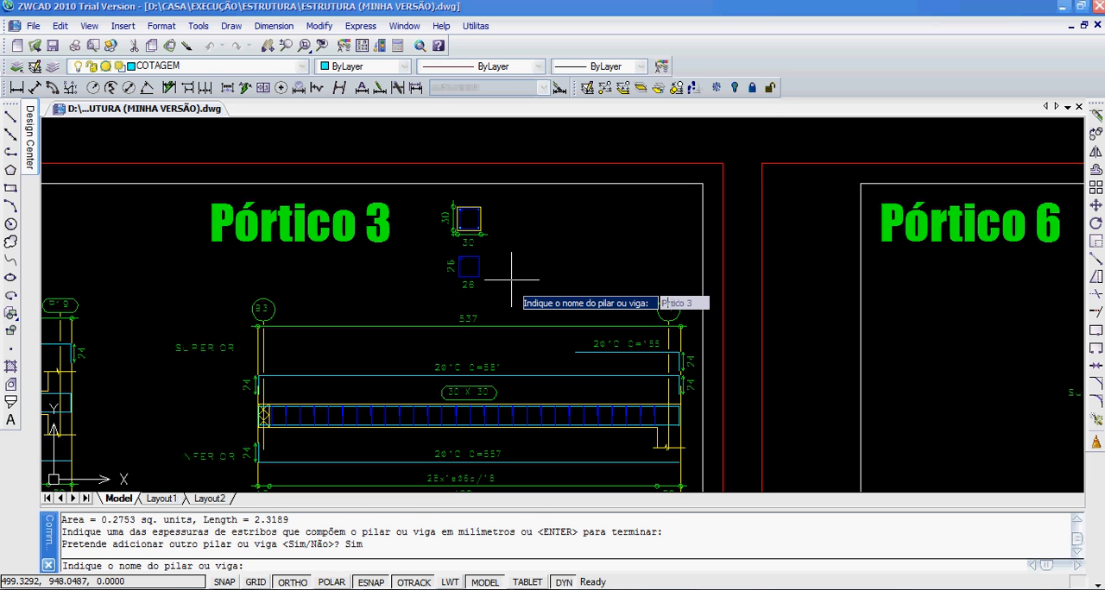
pyautogui.press('Return')
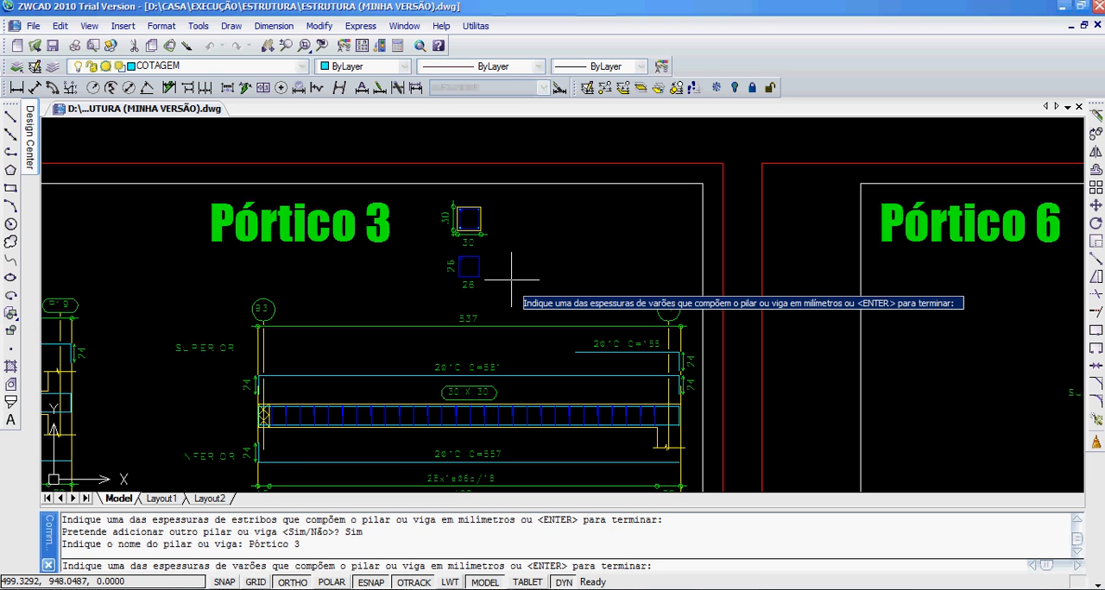
# Step: Register 2 bars of 10 mm thickness for Pórtico 3, selecting both upper reinforcement lines and the lower one as samples, and finish the bar entries
pyautogui.moveTo(591, 325); pyautogui.dragTo(551, 233, button='middle')
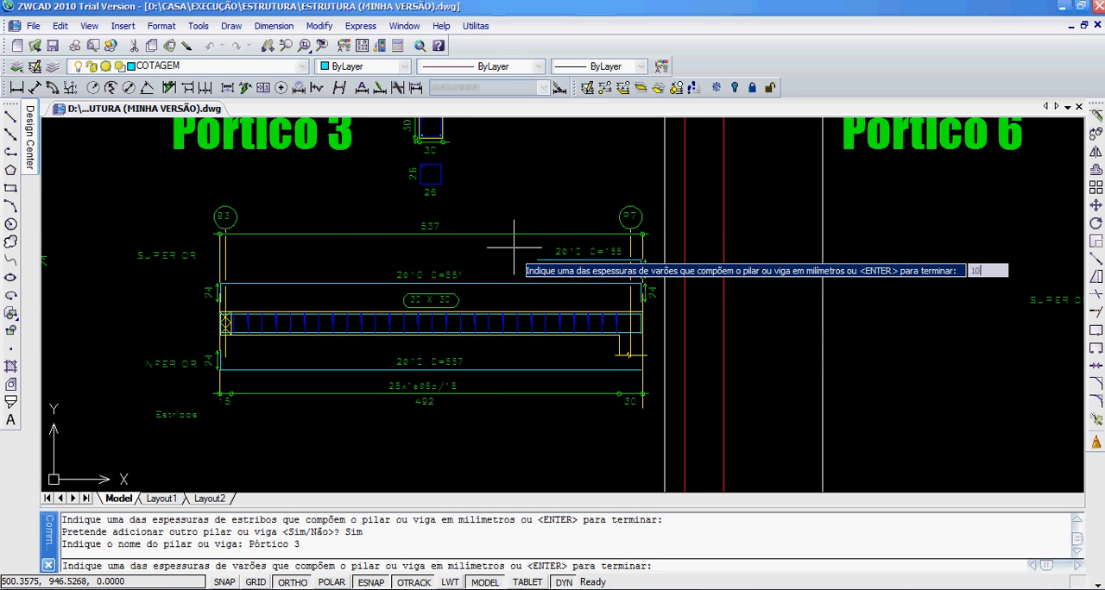
pyautogui.press('Return')
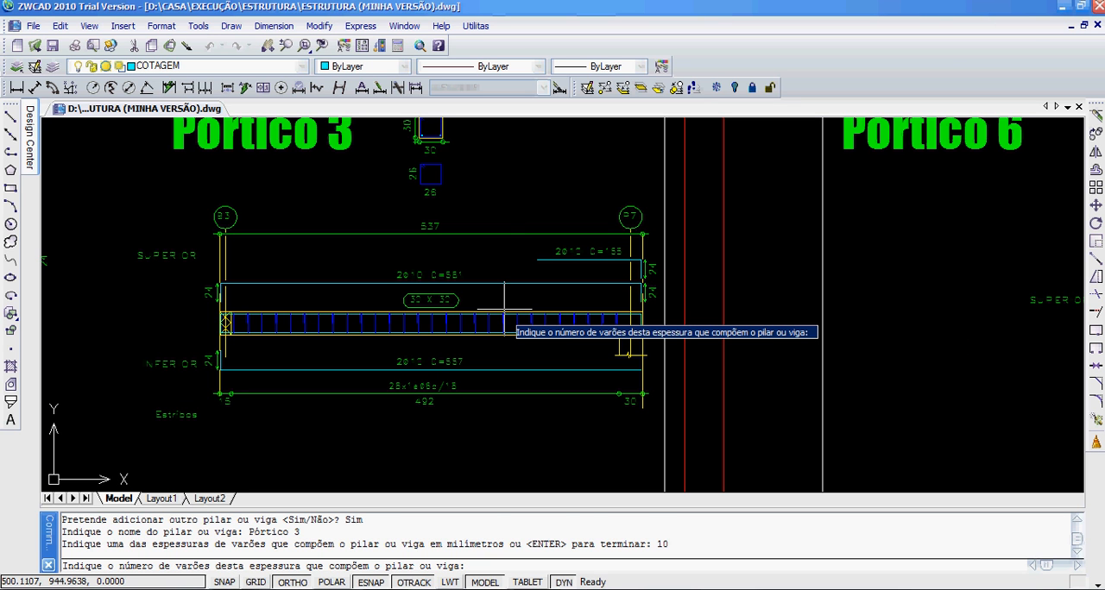
pyautogui.press('Return')
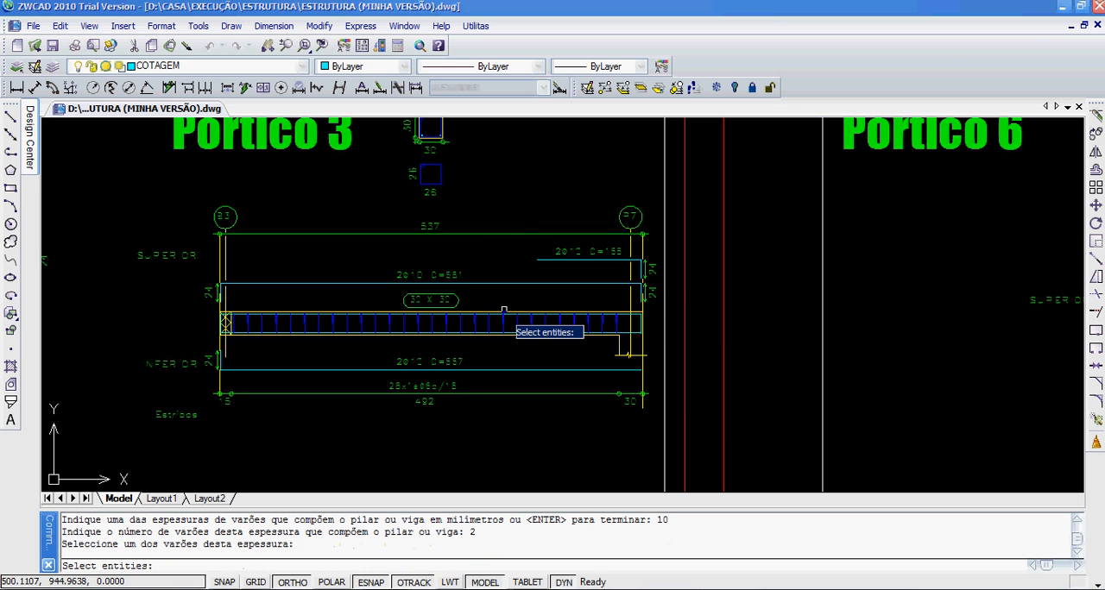
pyautogui.scroll(4, 495, 279)
pyautogui.moveTo(537, 227); pyautogui.dragTo(621, 202, button='middle')
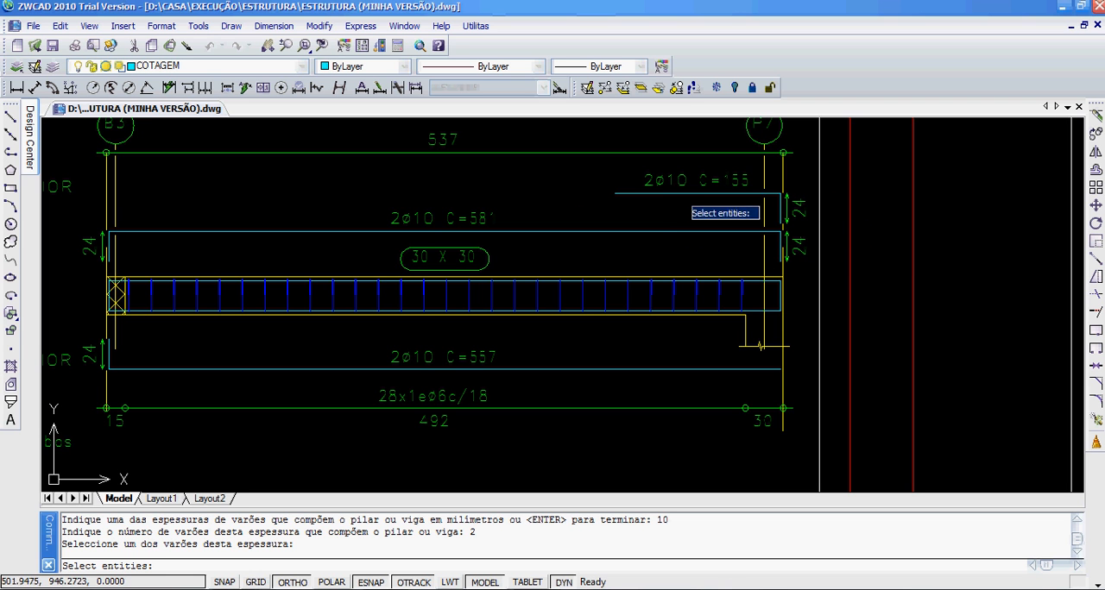
pyautogui.click(620, 194)
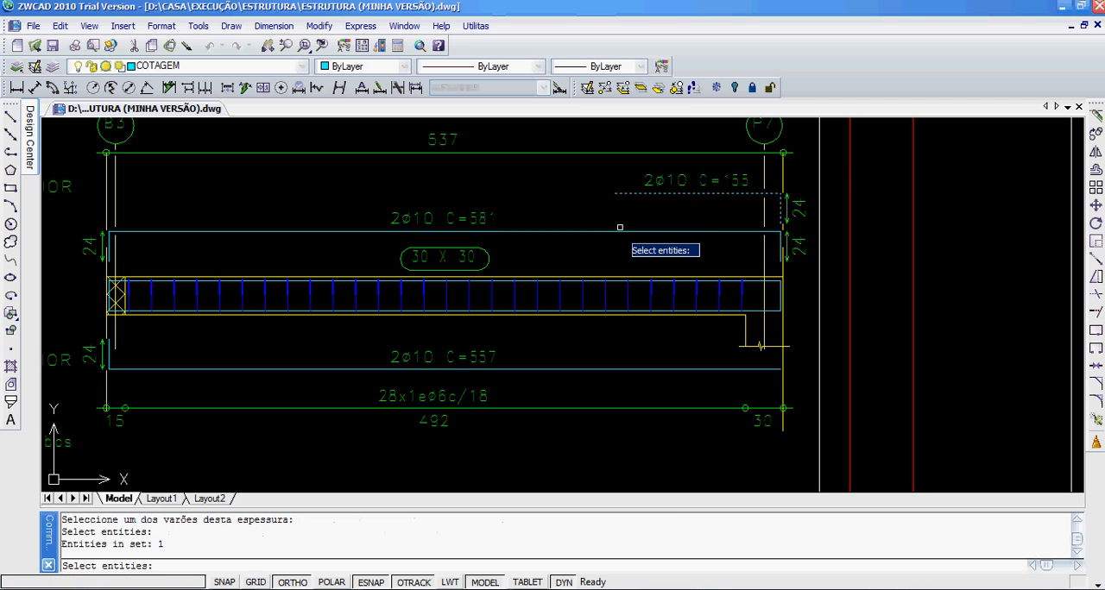
pyautogui.click(611, 232)
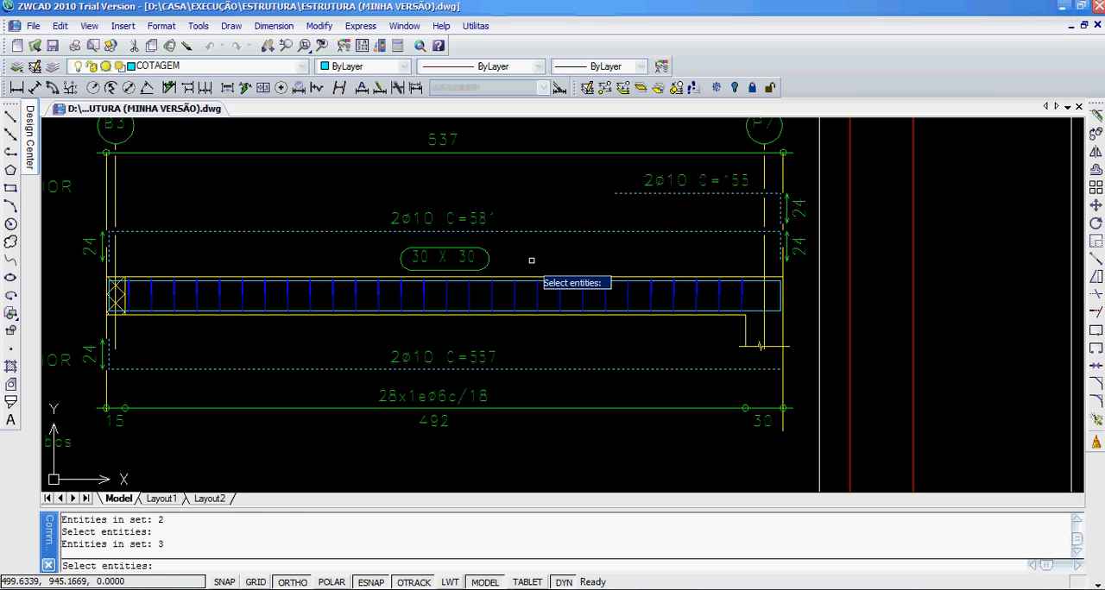
pyautogui.press('Return')
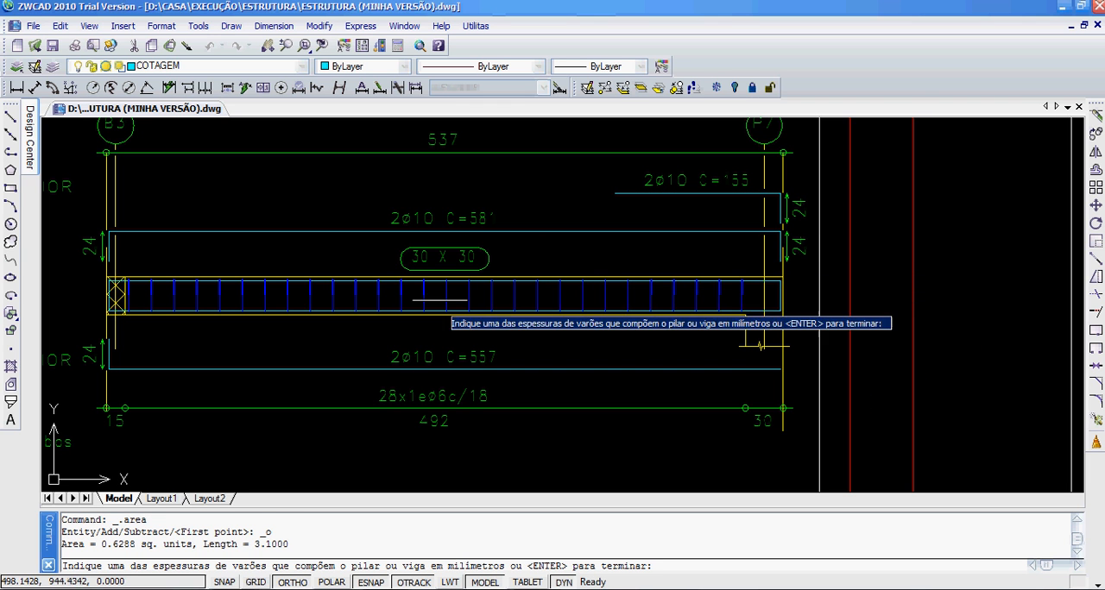
pyautogui.press('Return')
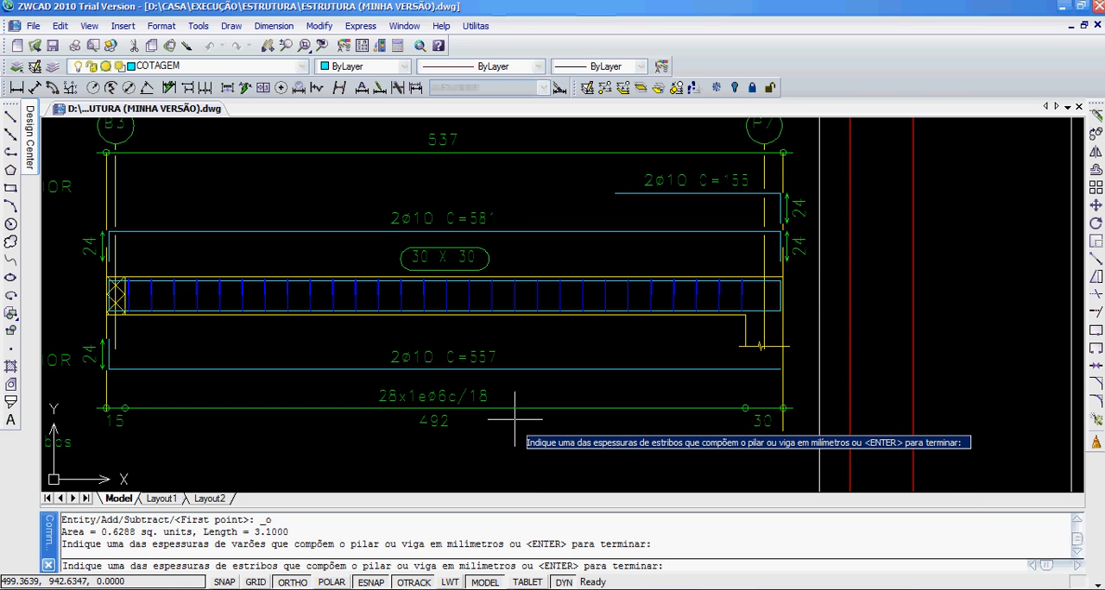
# Step: Specify 28 stirrups of 6 mm thickness for Pórtico 3
pyautogui.press('Return')
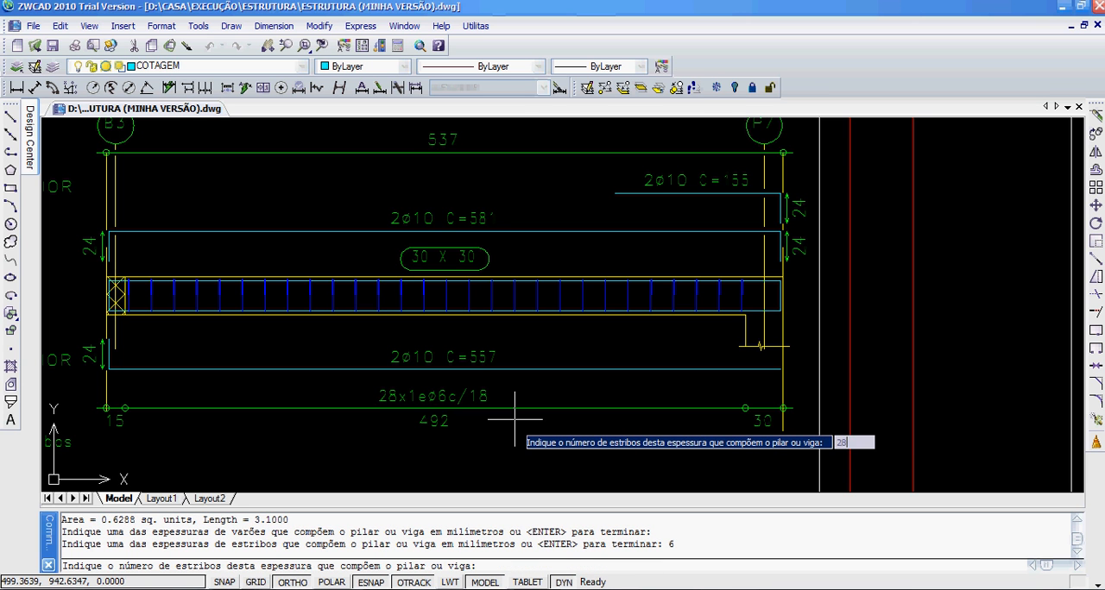
pyautogui.write('28')
pyautogui.press('Return')
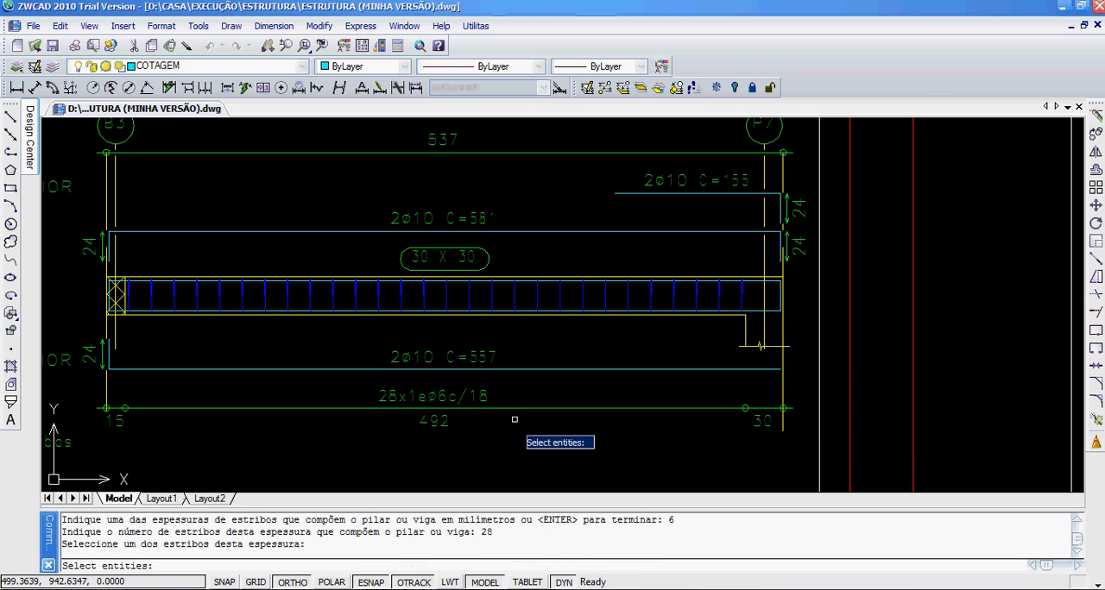
# Step: Use the 26 x 26 stirrup outline beneath Pórtico 3's cross-section as the sample stirrup
pyautogui.scroll(5, 493, 286)
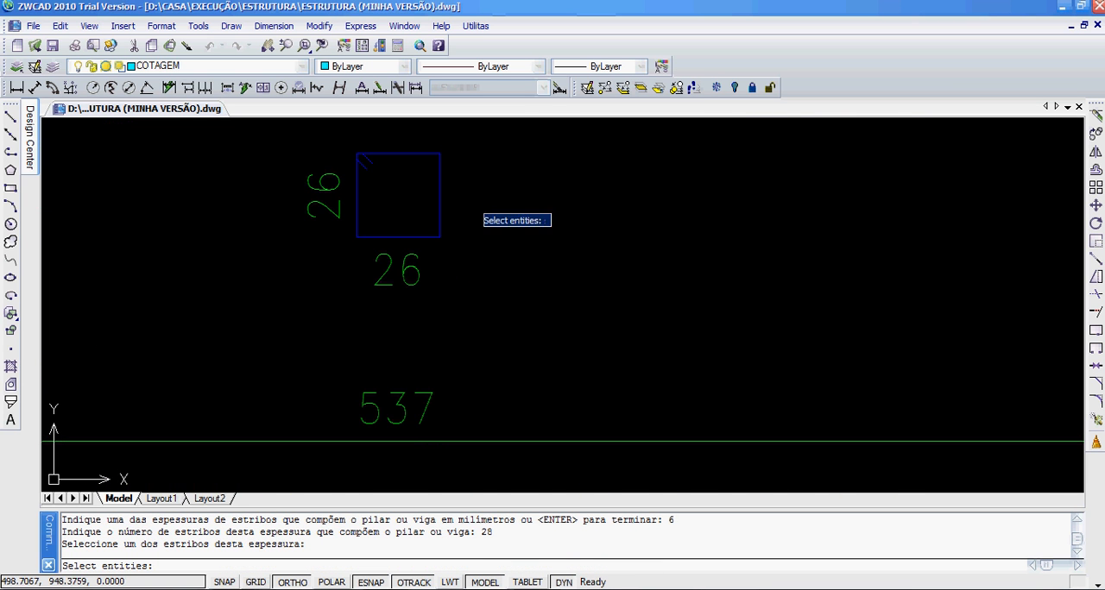
pyautogui.click(472, 198)
pyautogui.click(402, 217)
pyautogui.scroll(-10, 404, 255)
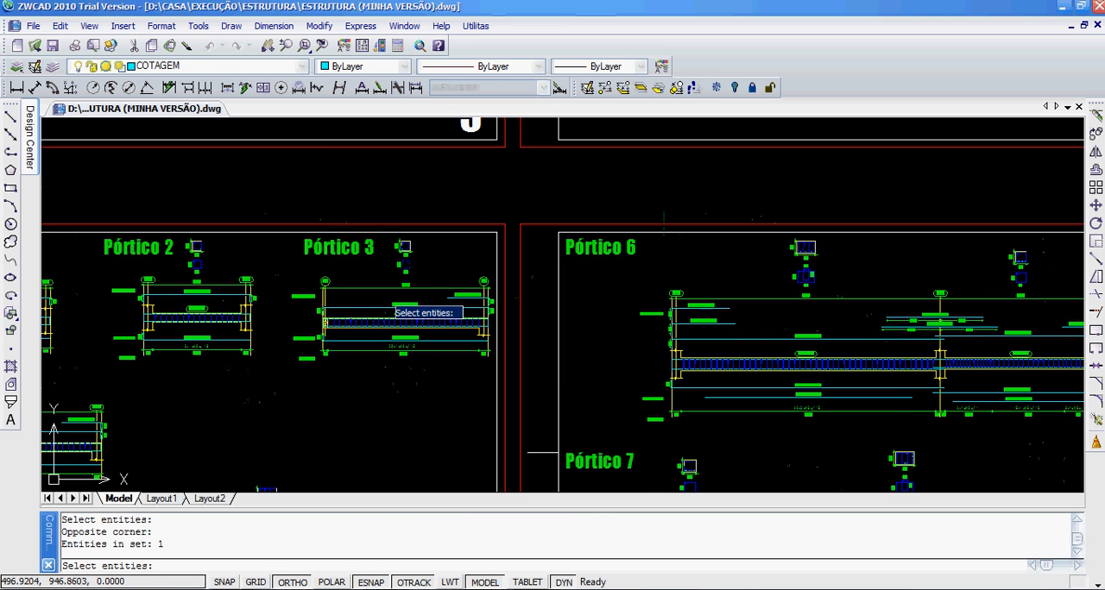
pyautogui.press('Return')
pyautogui.scroll(-6, 396, 278)
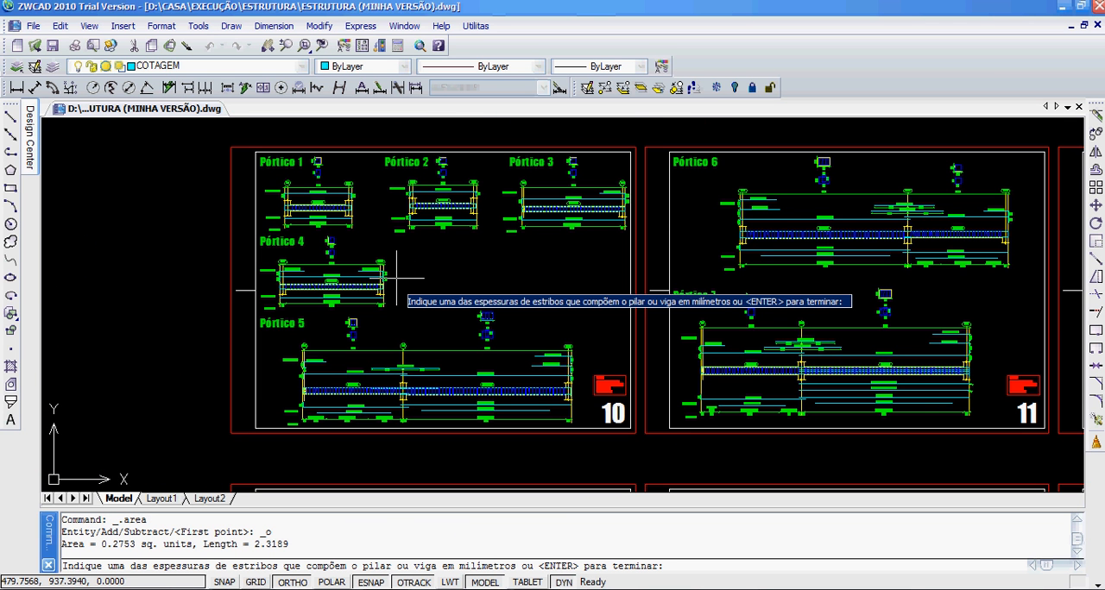
# Step: Finish Pórtico 3's stirrup entries, decline adding another pillar or beam, and insert the measurement table in the empty area left of sheet 10
pyautogui.press('Return')
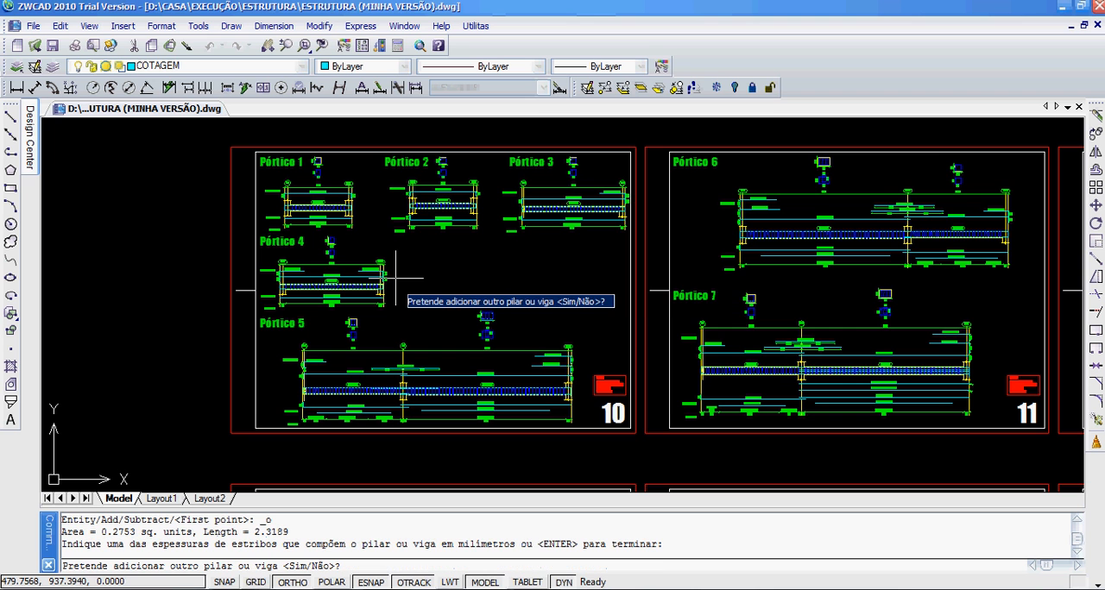
pyautogui.moveTo(296, 261); pyautogui.dragTo(358, 257, button='middle')
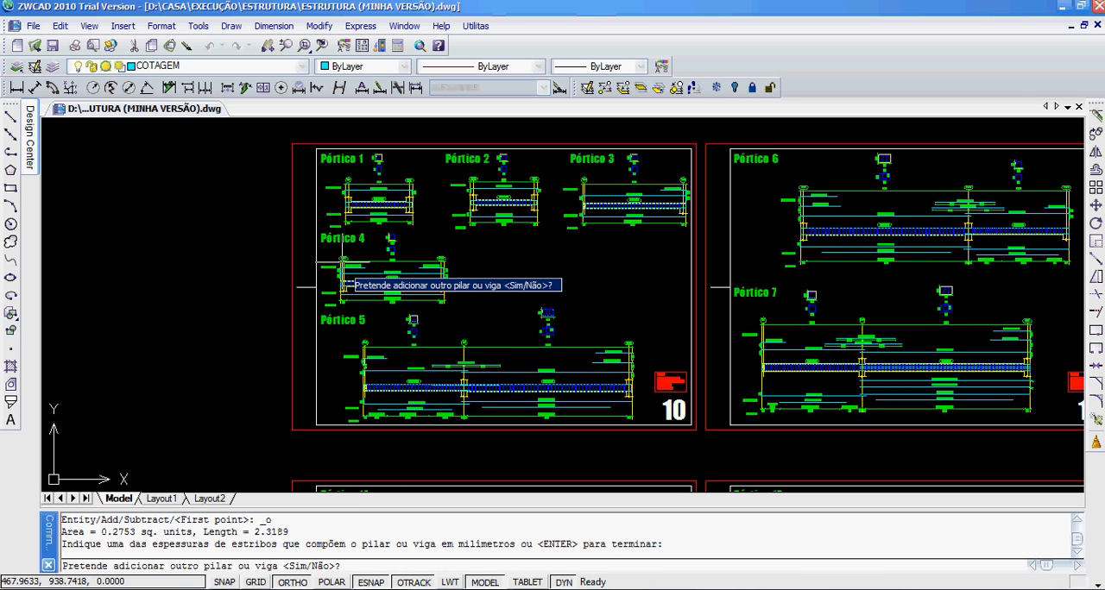
pyautogui.rightClick(342, 262)
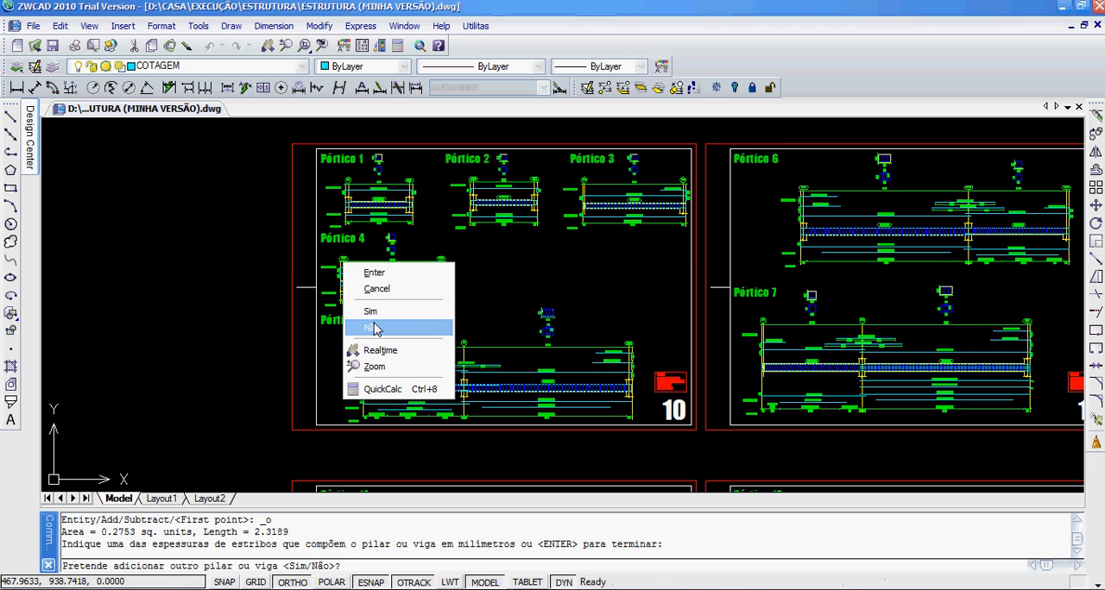
pyautogui.click(373, 329)
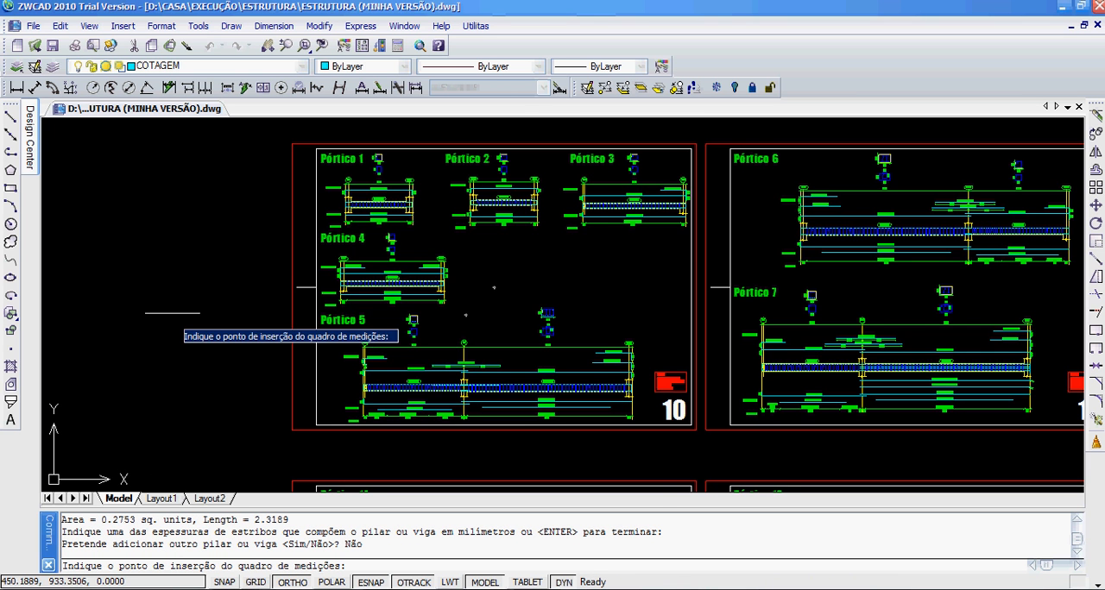
pyautogui.moveTo(201, 313); pyautogui.dragTo(464, 331, button='middle')
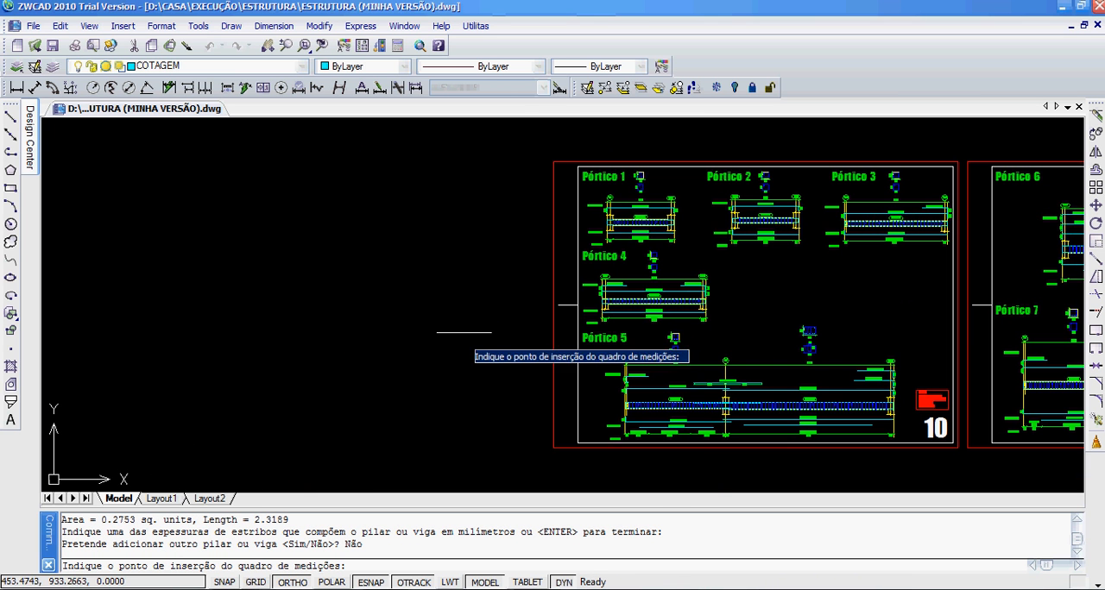
pyautogui.click(284, 288)
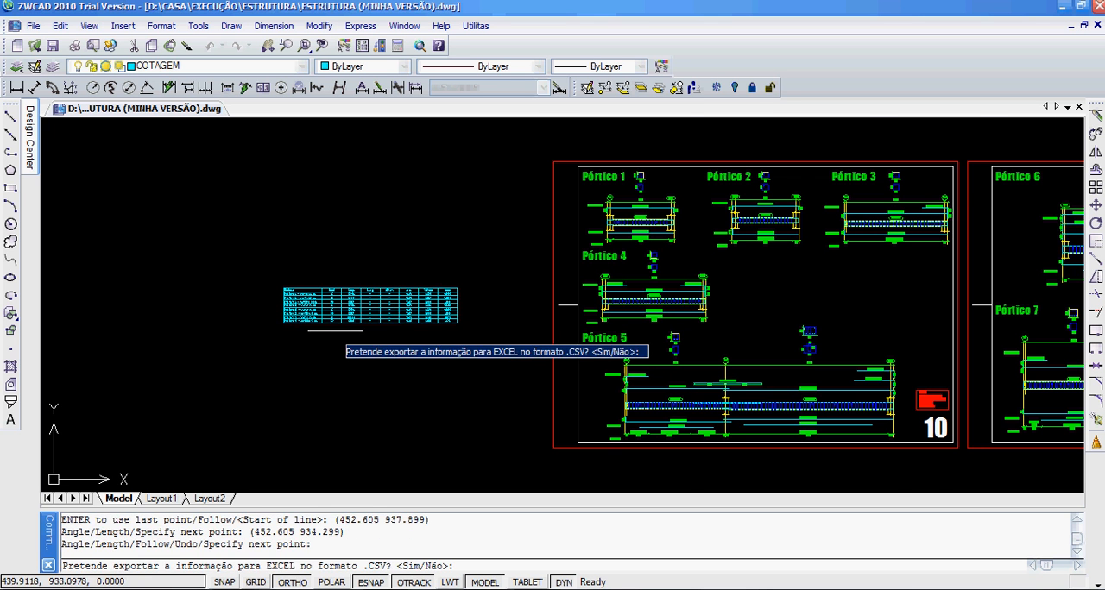
# Step: Review the inserted measurement table and export its data to a CSV file named a27 in the exps folder
pyautogui.scroll(5, 329, 323)
pyautogui.moveTo(260, 228)
pyautogui.mouseDown(button='middle')
pyautogui.moveTo(313, 262)
pyautogui.moveTo(342, 330)
pyautogui.moveTo(285, 341)
pyautogui.mouseUp(button='middle')
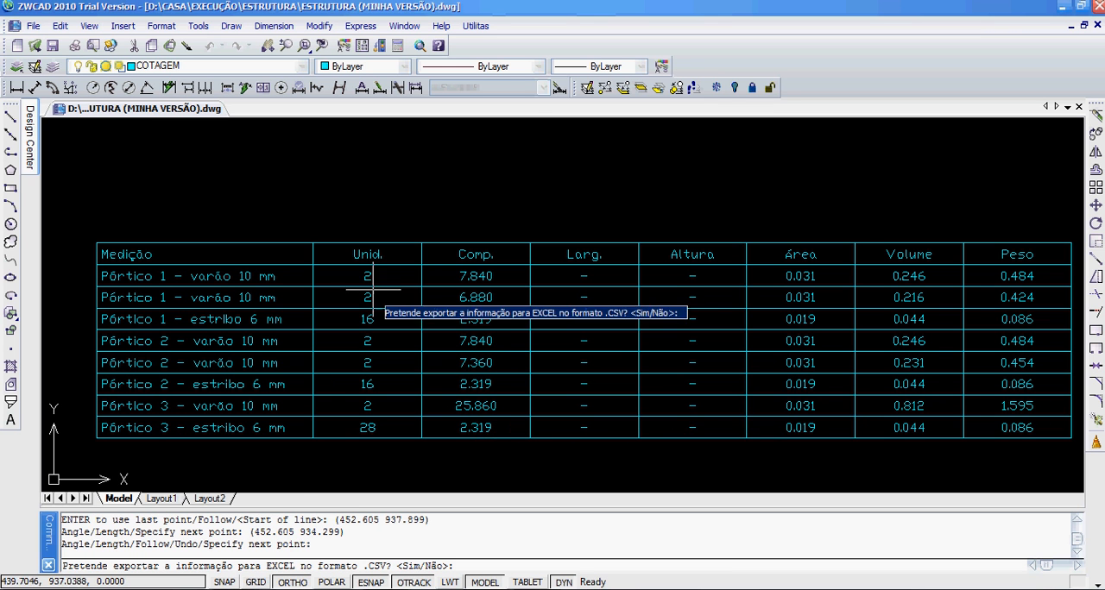
pyautogui.moveTo(733, 304); pyautogui.dragTo(689, 271, button='middle')
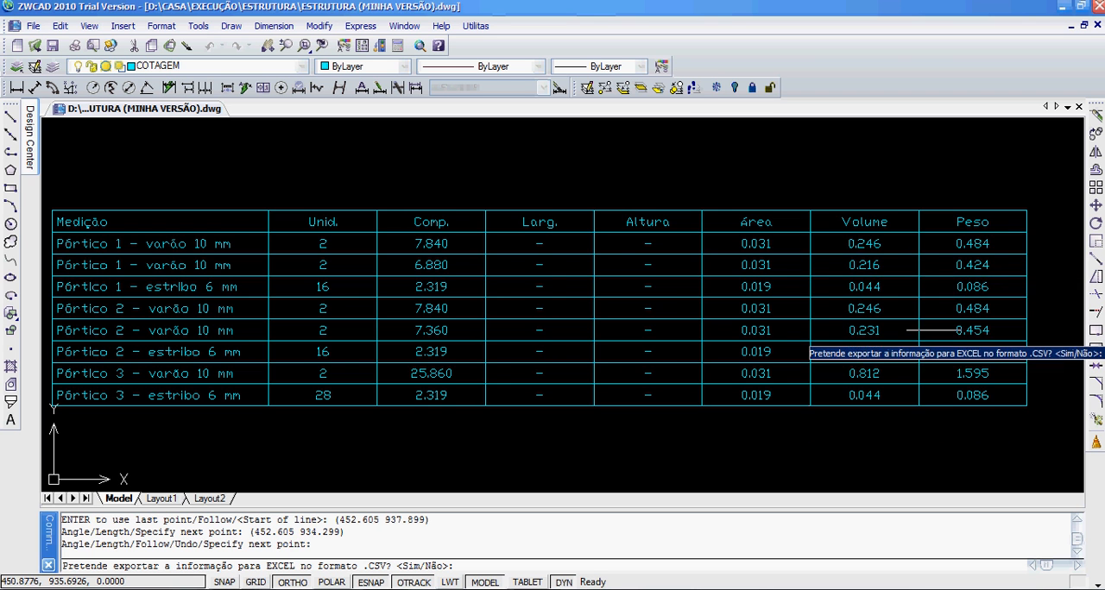
pyautogui.scroll(-2, 935, 337)
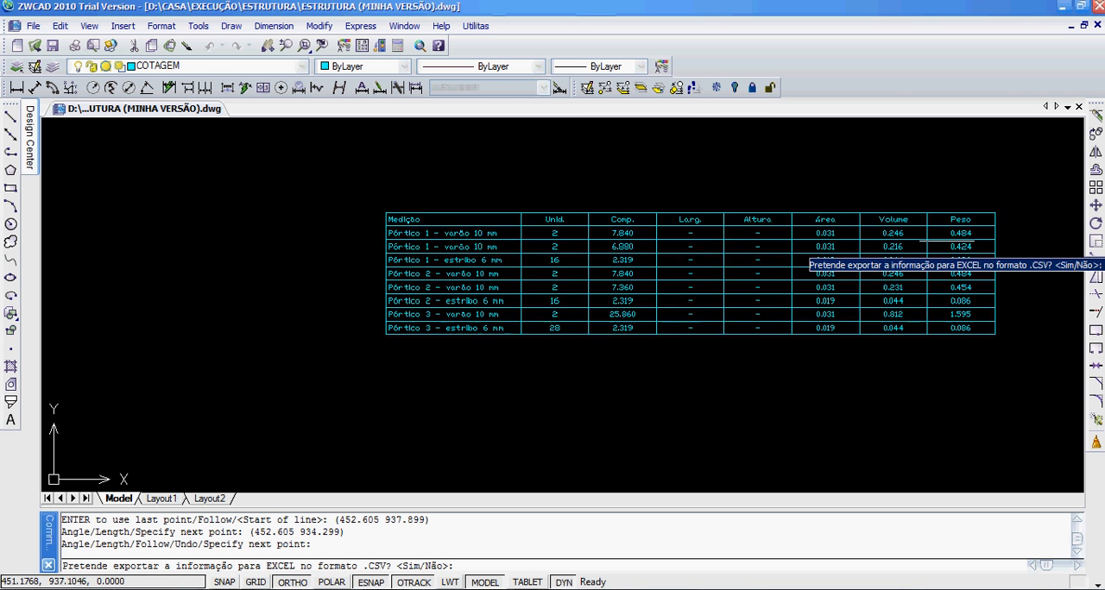
pyautogui.scroll(2, 859, 177)
pyautogui.scroll(-2, 723, 262)
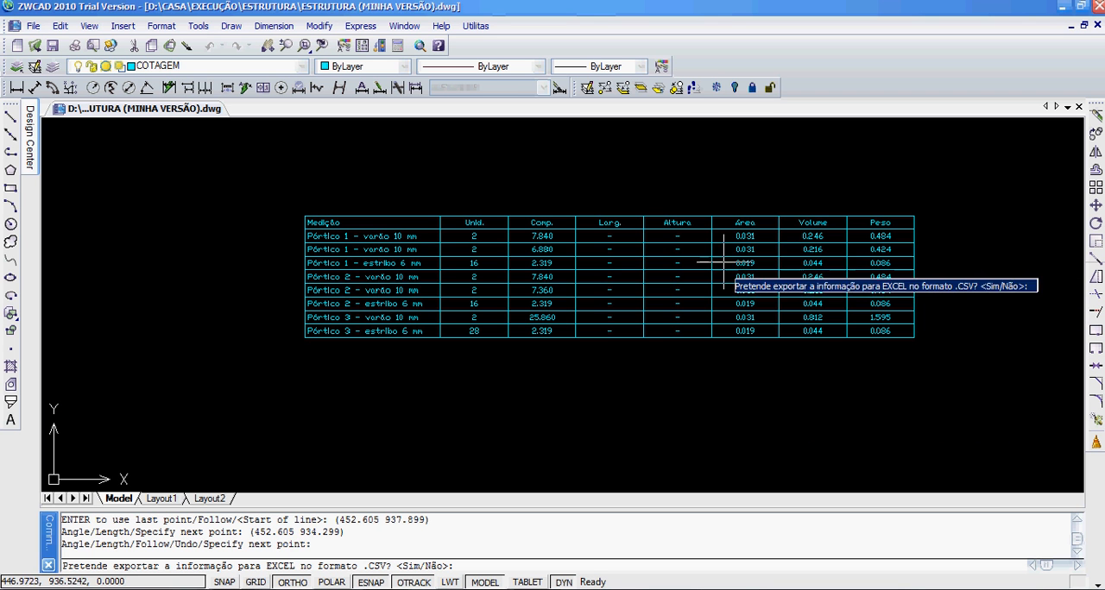
pyautogui.rightClick(488, 182)
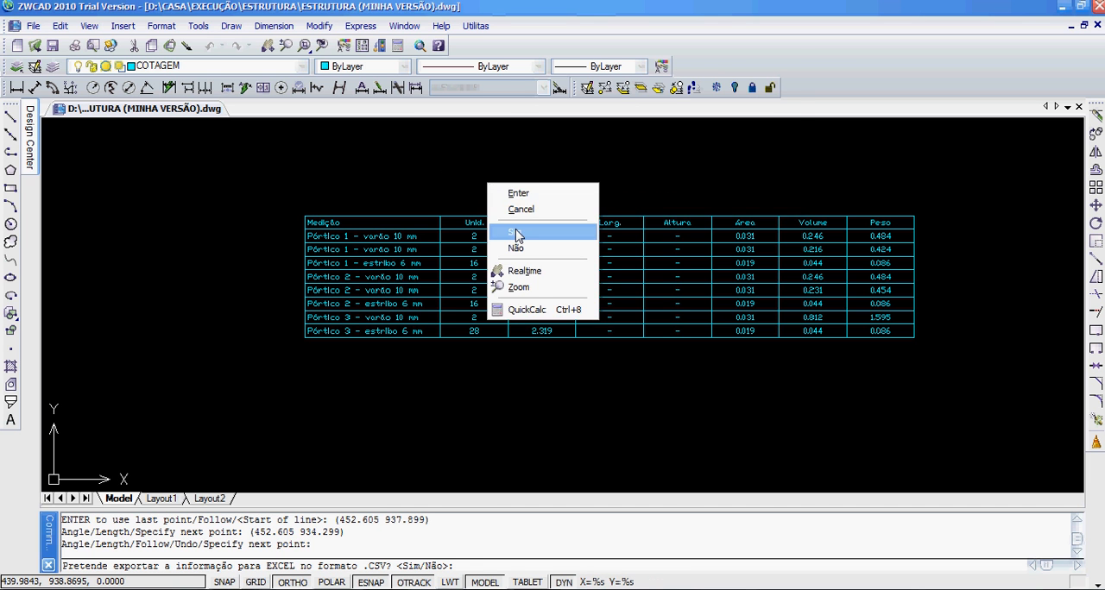
pyautogui.click(515, 233)
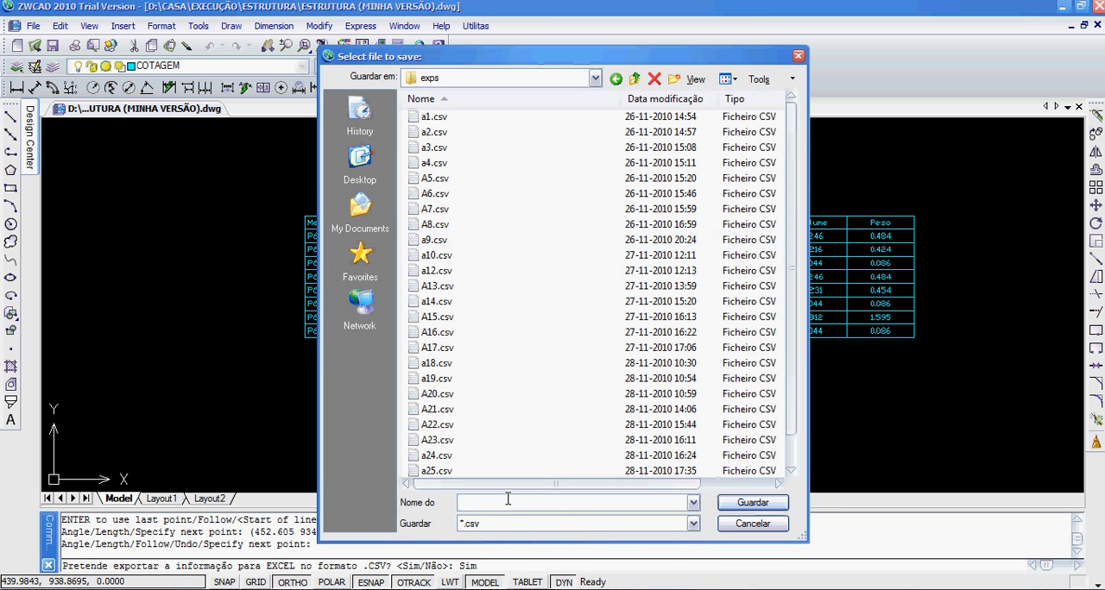
pyautogui.write('a27')
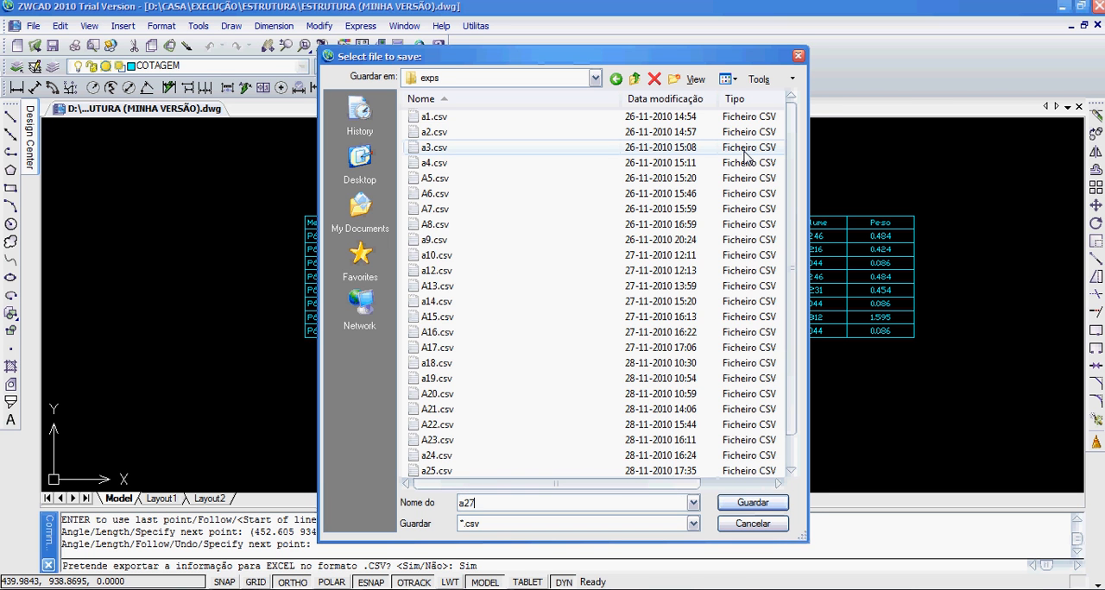
pyautogui.press('Return')
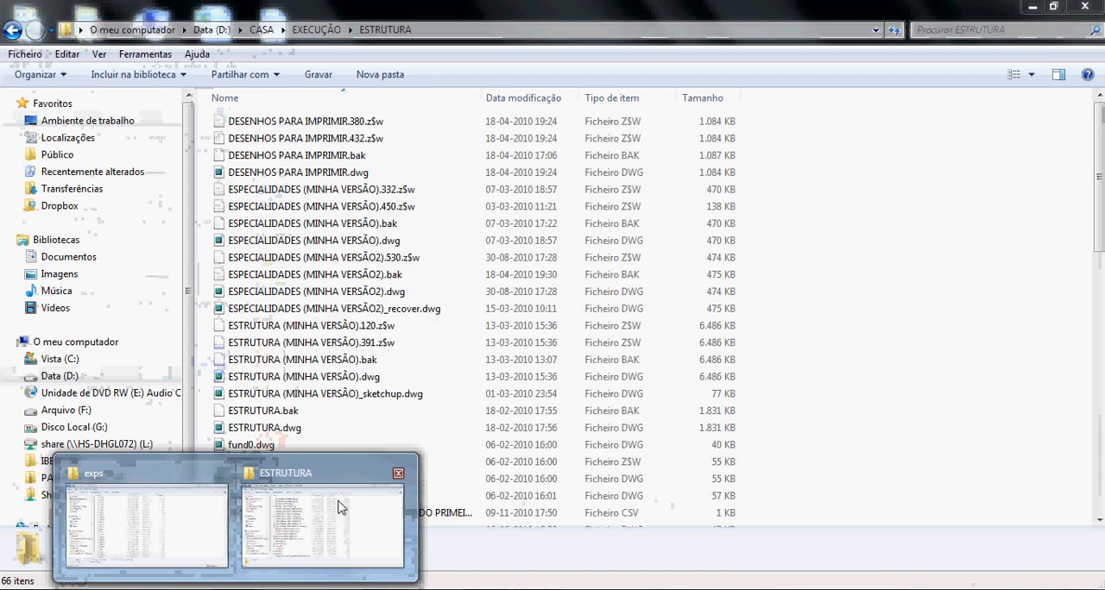
# Step: Open the exported a27.csv from the exps folder in Microsoft Excel and fit column A to its contents
pyautogui.click(165, 527)
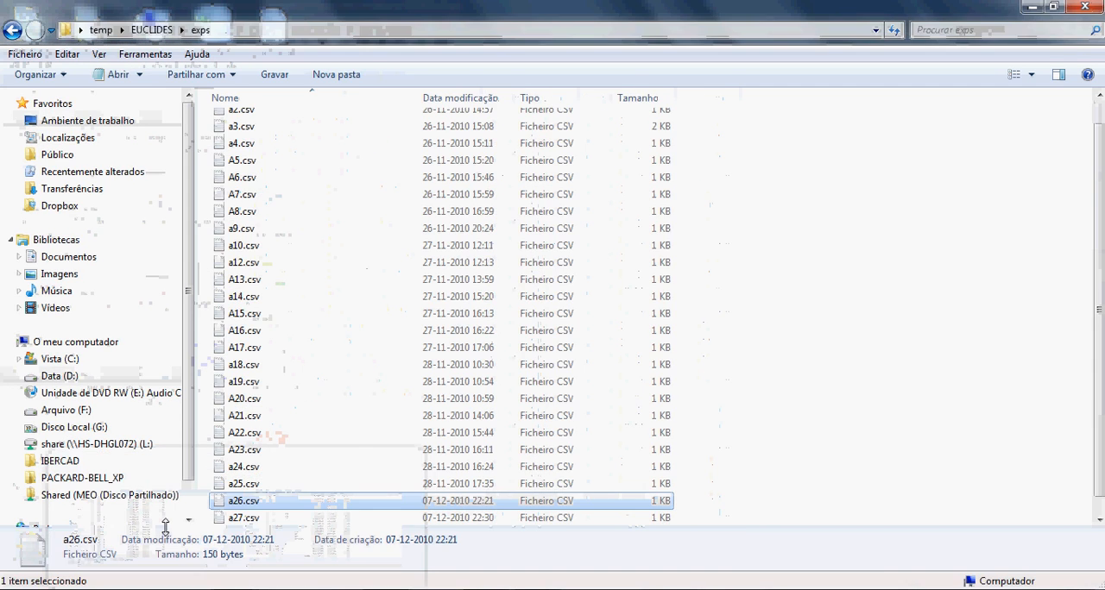
pyautogui.click(254, 518)
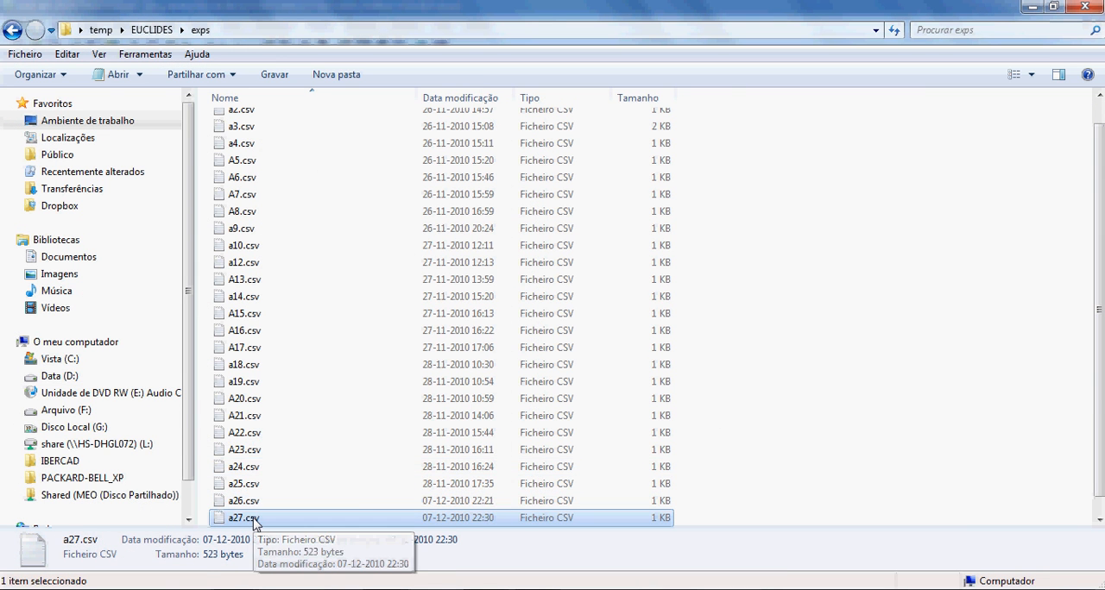
pyautogui.rightClick(254, 519)
pyautogui.moveTo(311, 319)
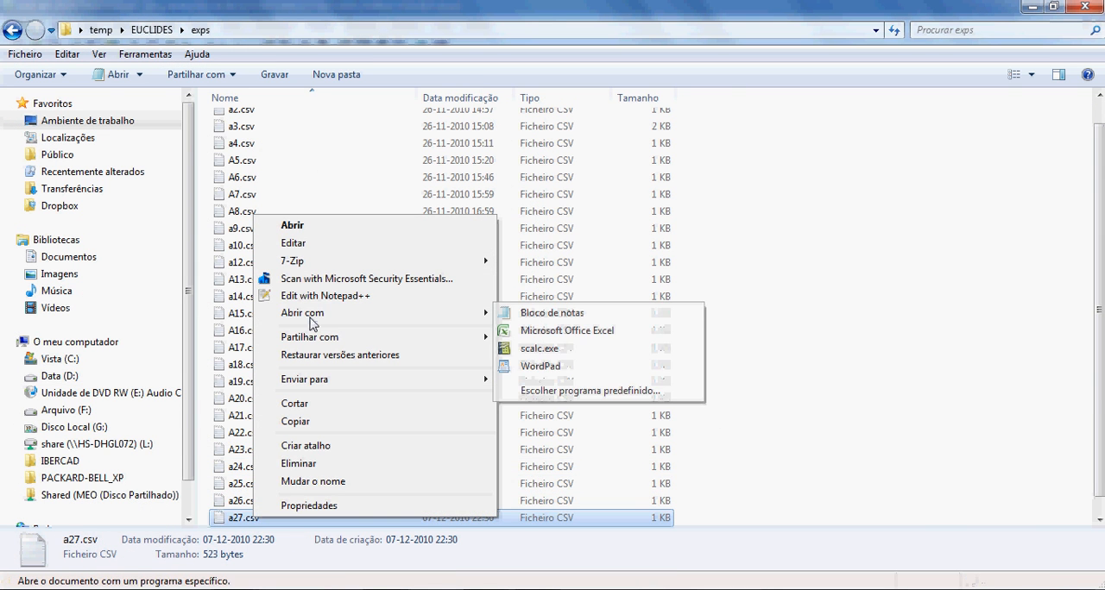
pyautogui.click(566, 332)
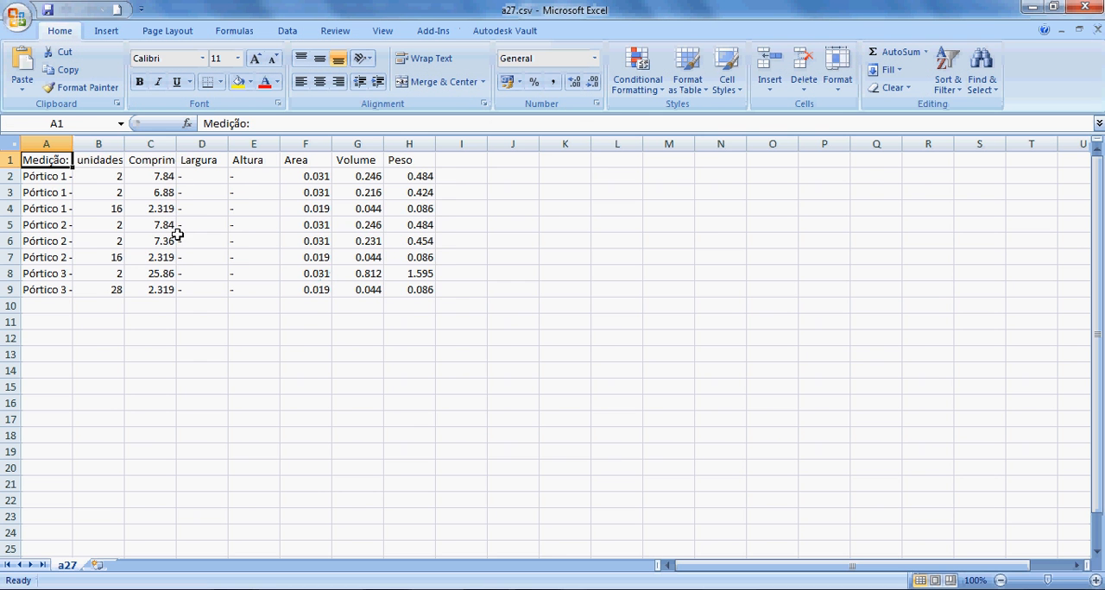
pyautogui.doubleClick(73, 148)
pyautogui.click(120, 294)
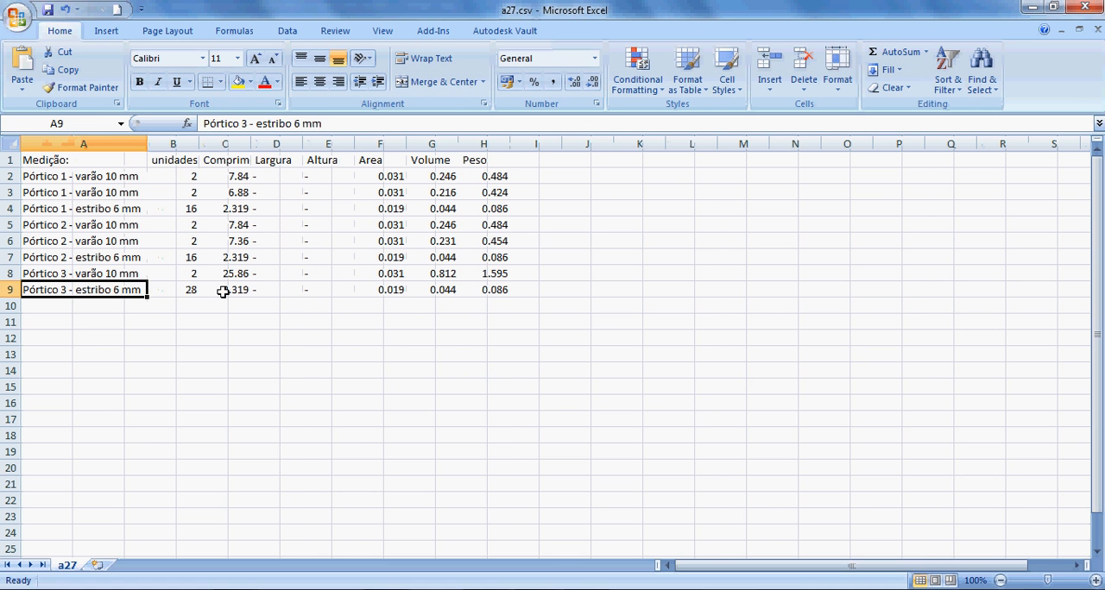